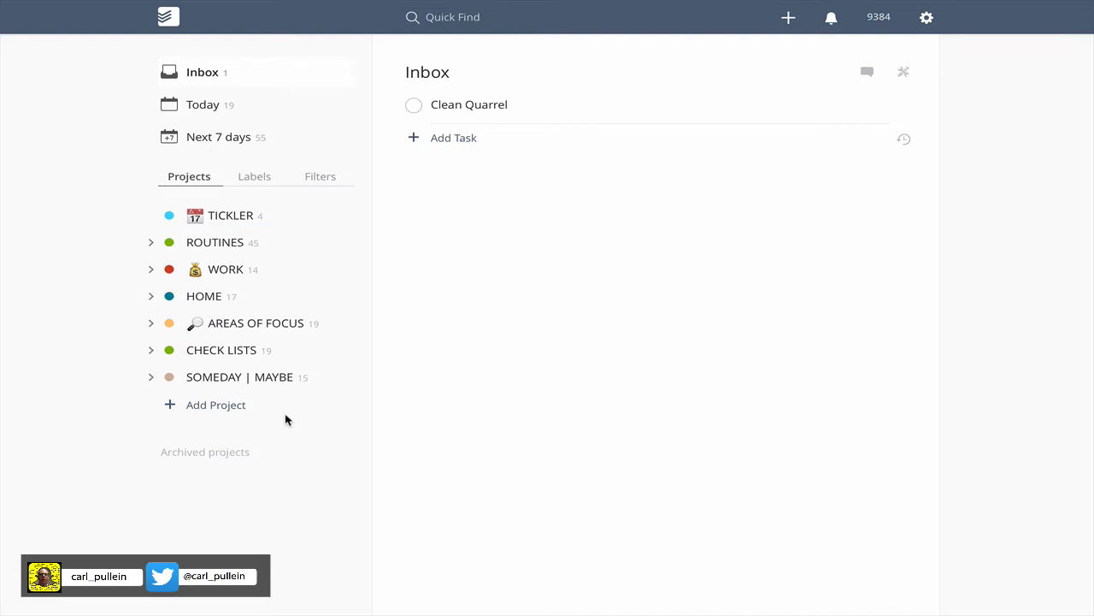
Create a new top-level project named "Dog Medication" at the end of the project list.
click(236, 410)
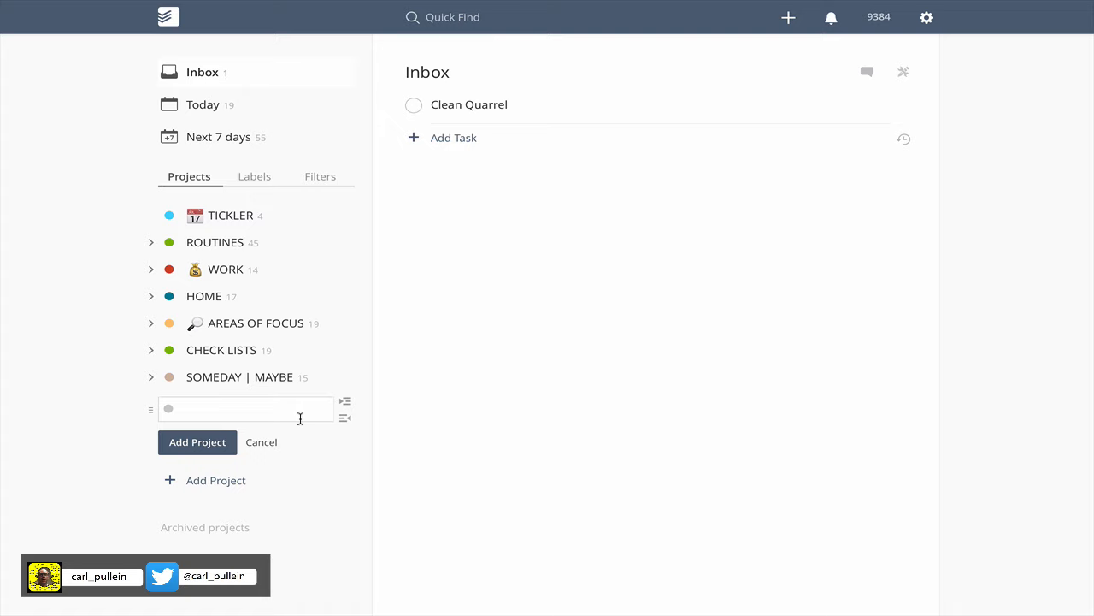
text(Dog Medication)
click(199, 448)
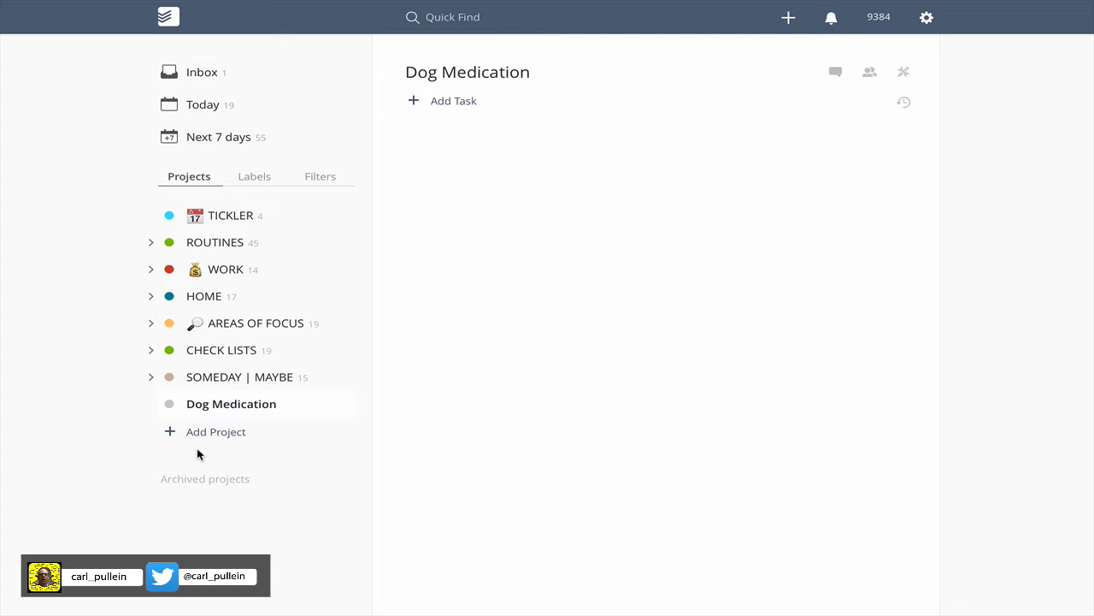
Add a project named "Rory" below Dog Medication and indent it as a subproject of Dog Medication.
click(342, 404)
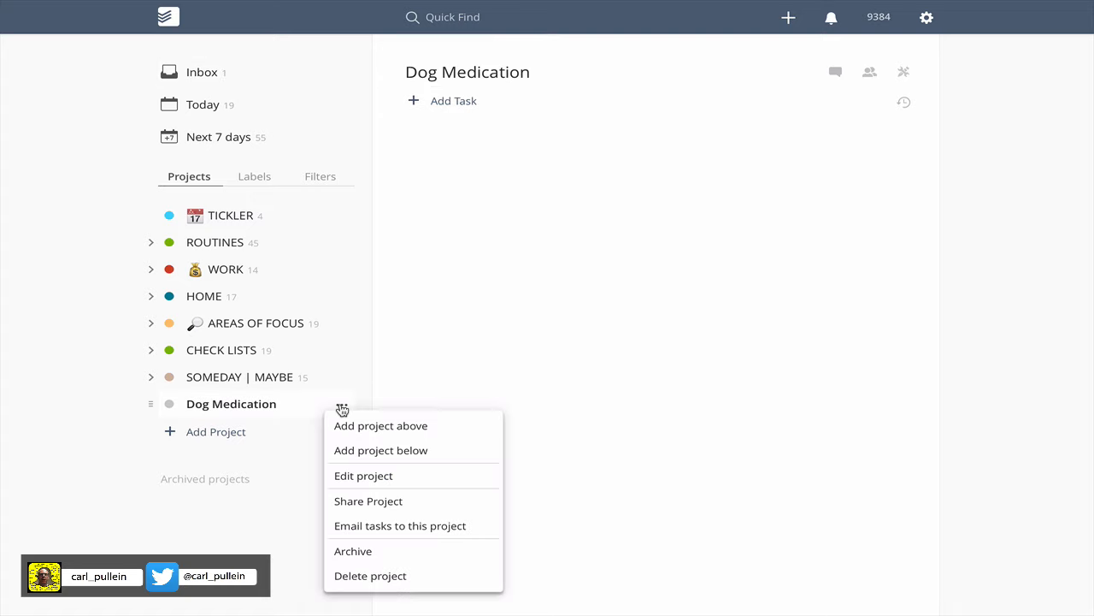
click(364, 449)
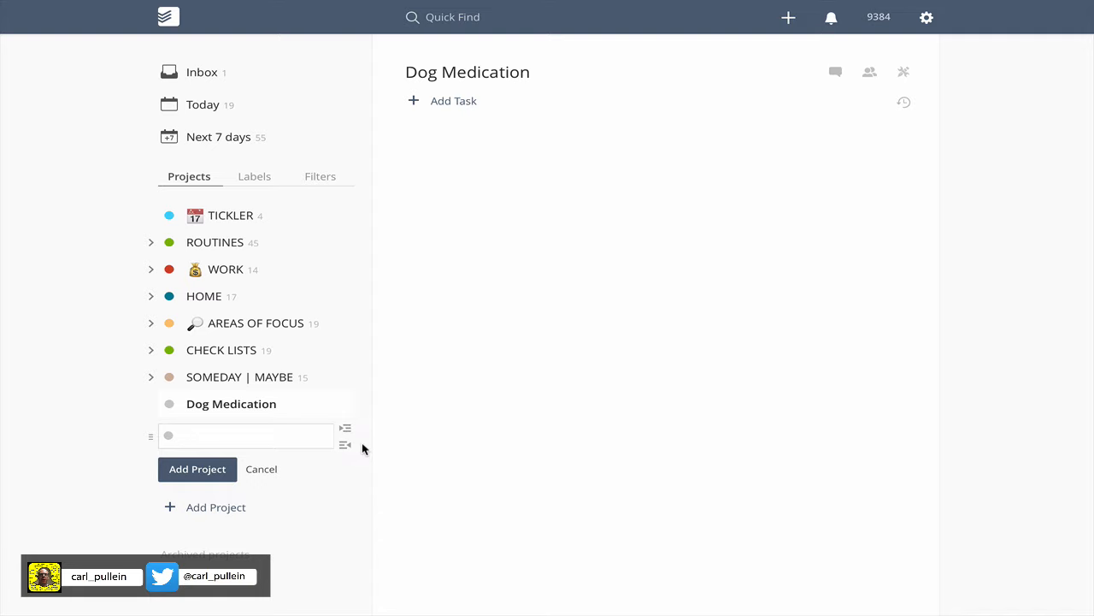
text(Rory)
key(Return)
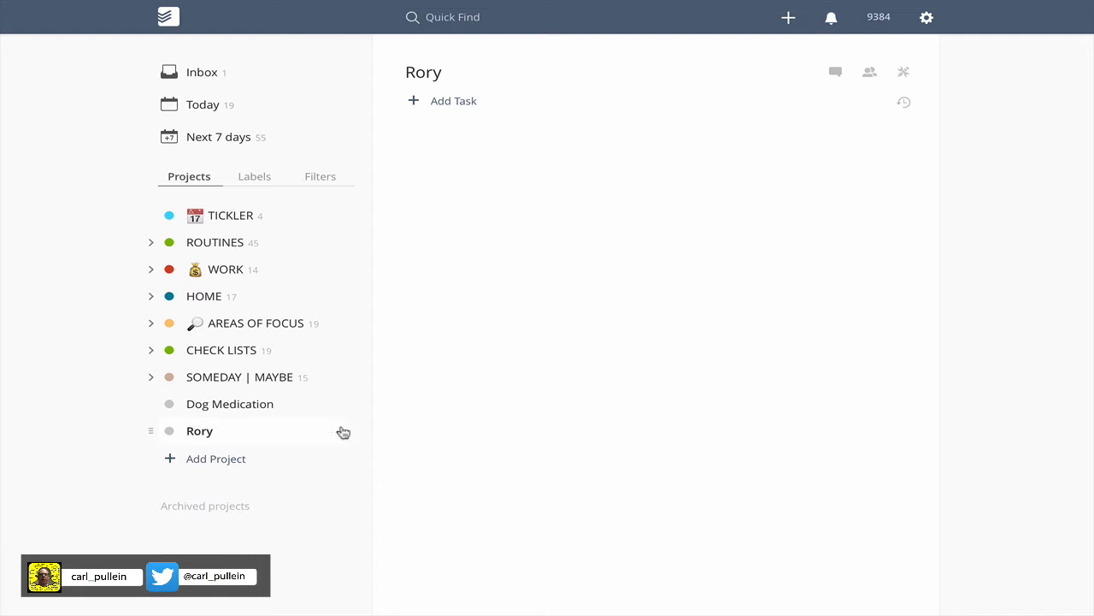
drag(145, 432, 183, 430)
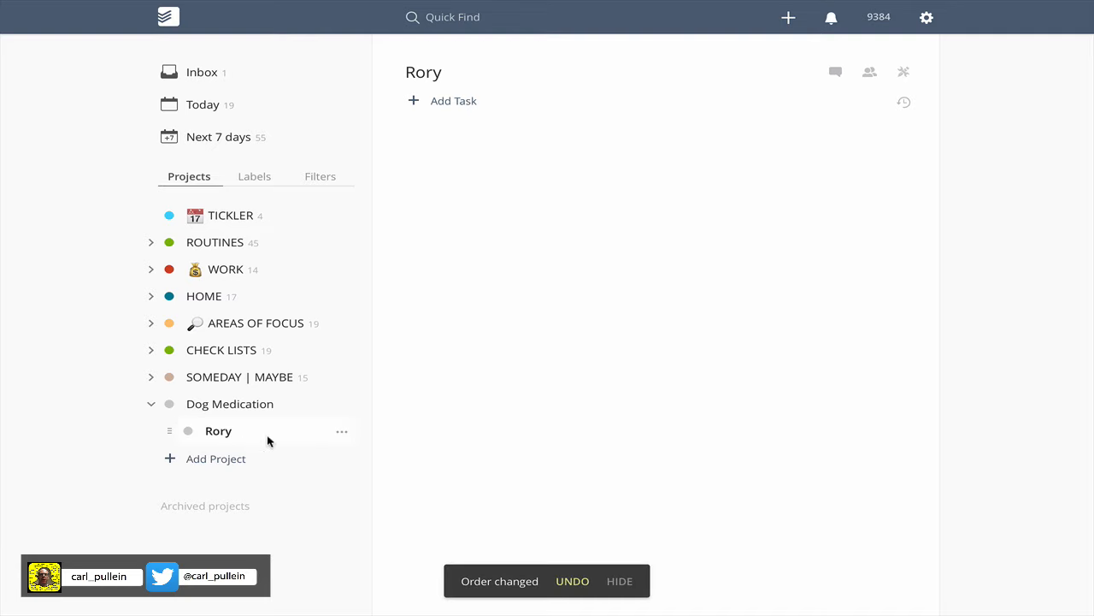
Add a second Dog Medication subproject named "Bero" directly below Rory.
click(343, 434)
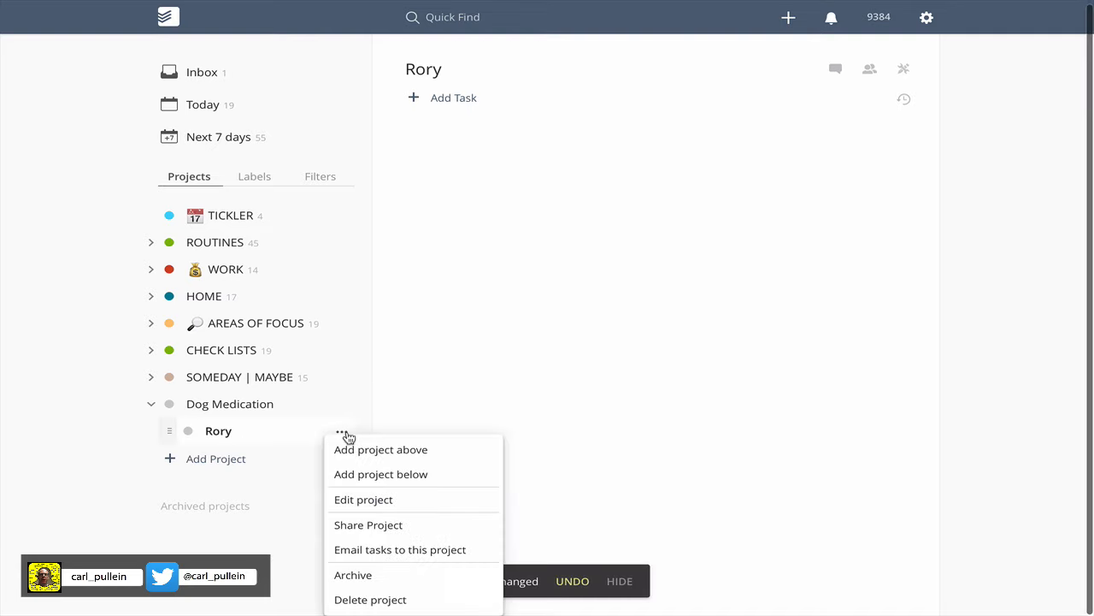
click(359, 476)
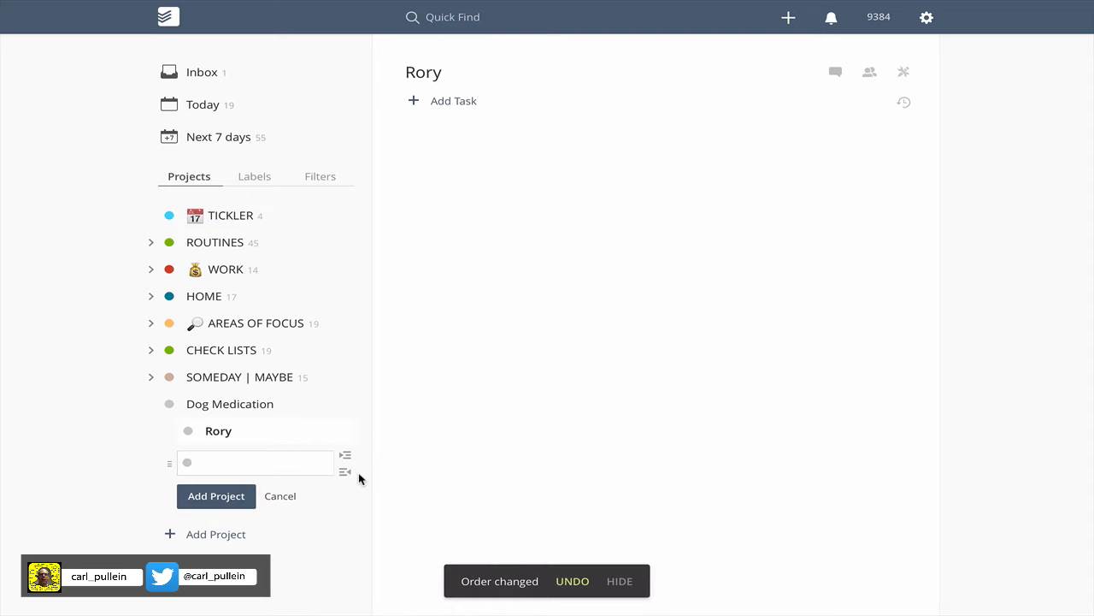
text(Bero)
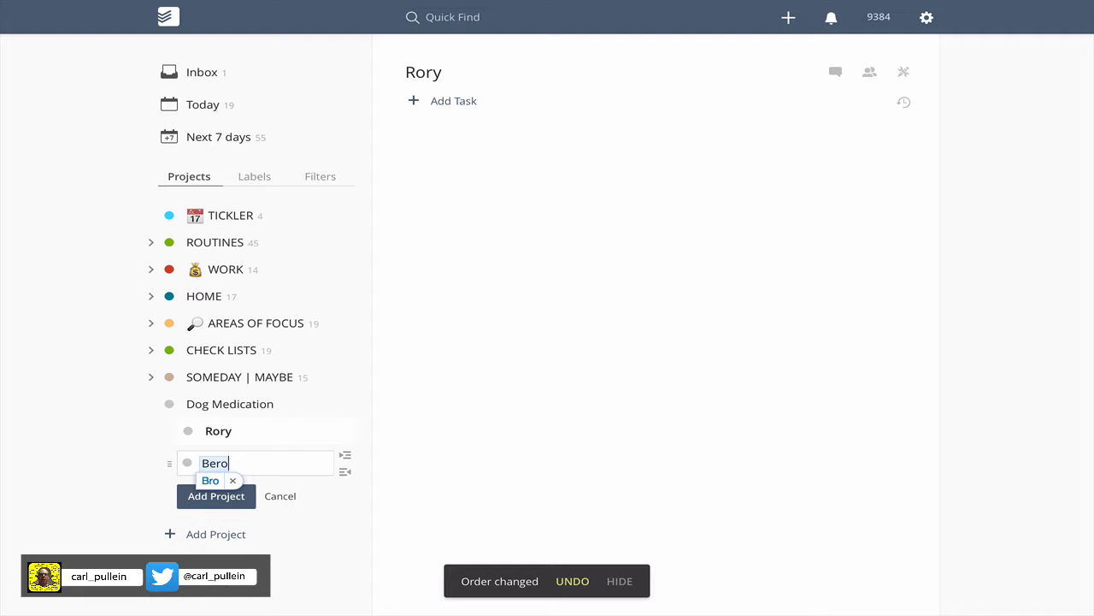
key(Return)
click(218, 431)
click(453, 101)
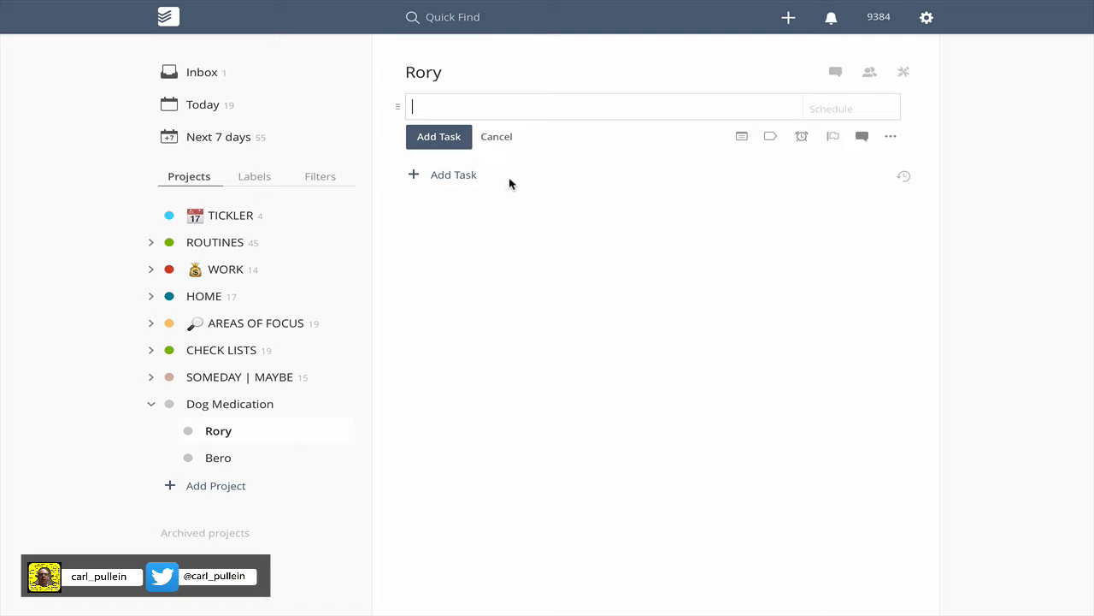
text(Give Ro)
text(ry )
text(his medica)
text(l)
key(BackSpace)
key(BackSpace)
key(BackSpace)
key(BackSpace)
key(BackSpace)
key(BackSpace)
key(BackSpace)
text(AM m)
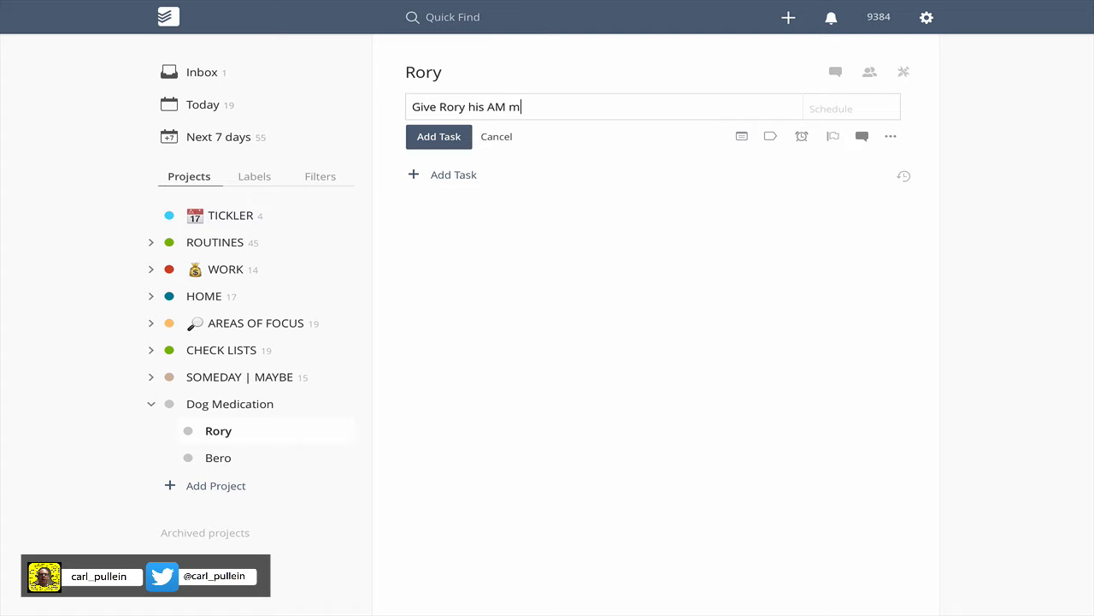
text(edication every day @home)
key(Return)
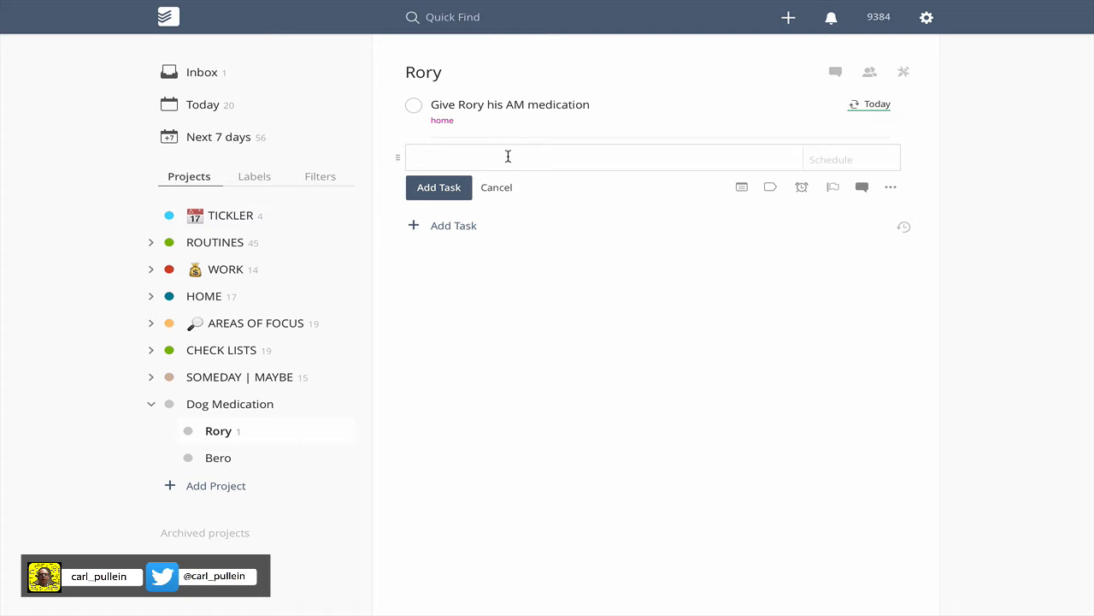
text(Give Rory his PM medication @)
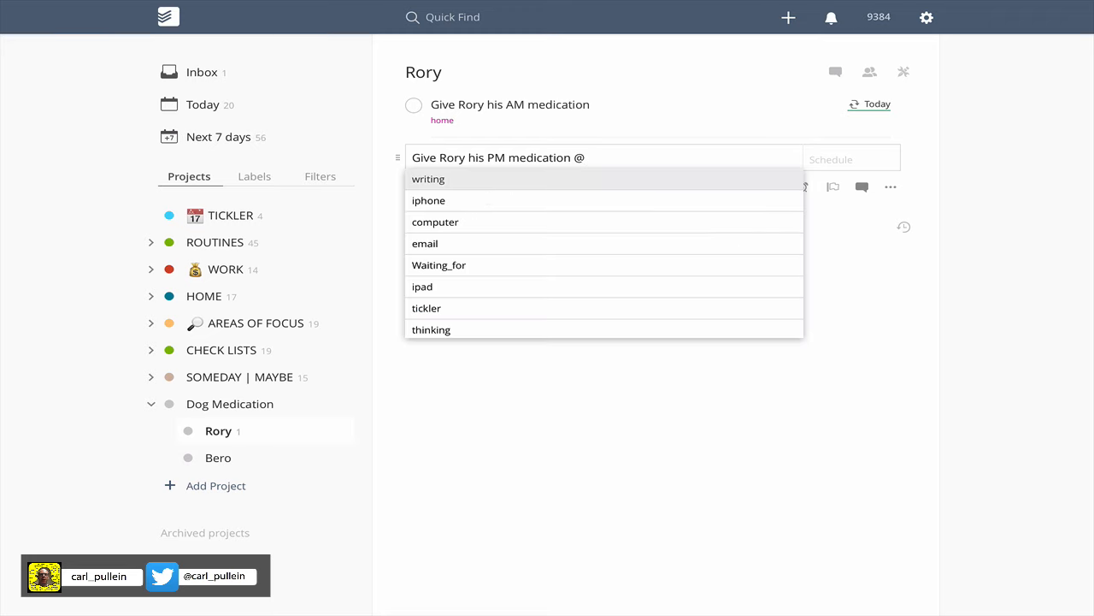
text(home)
key(Return)
key(Tab)
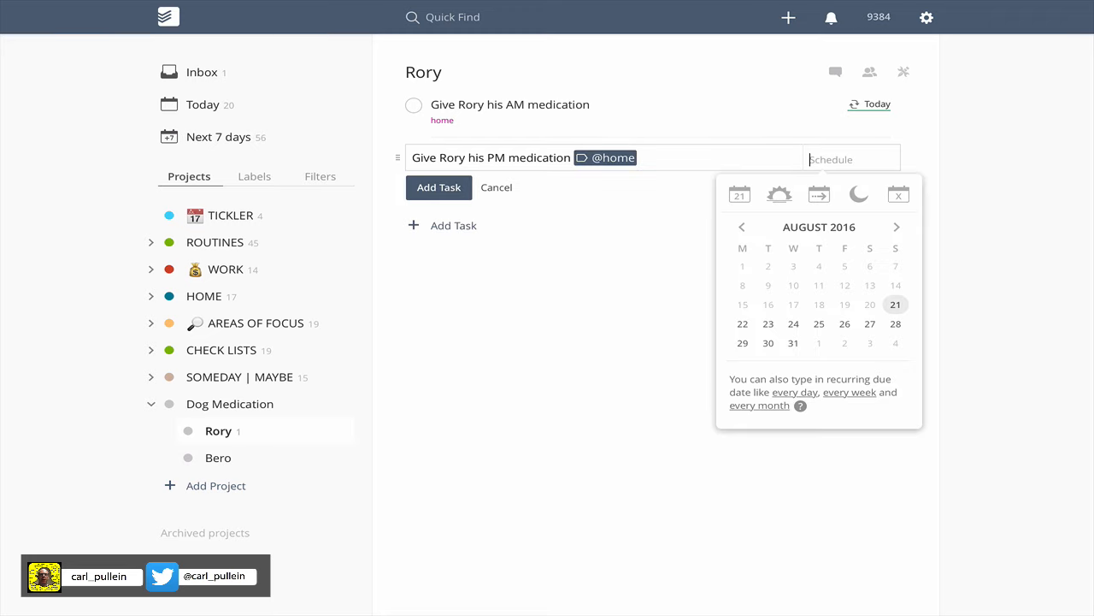
text(Every day)
key(Return)
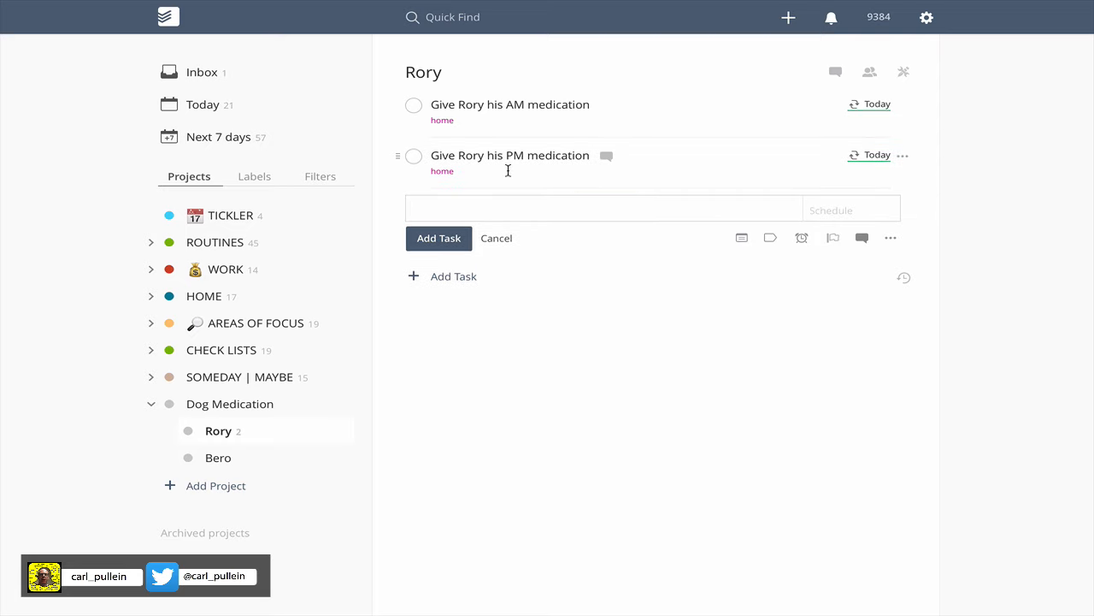
click(496, 239)
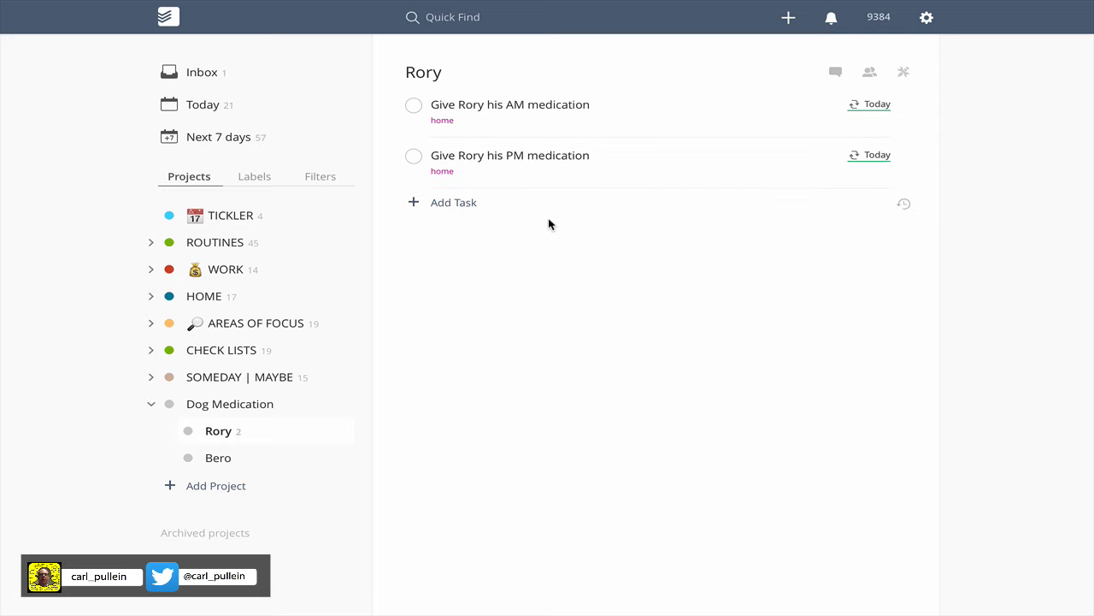
click(216, 459)
click(453, 101)
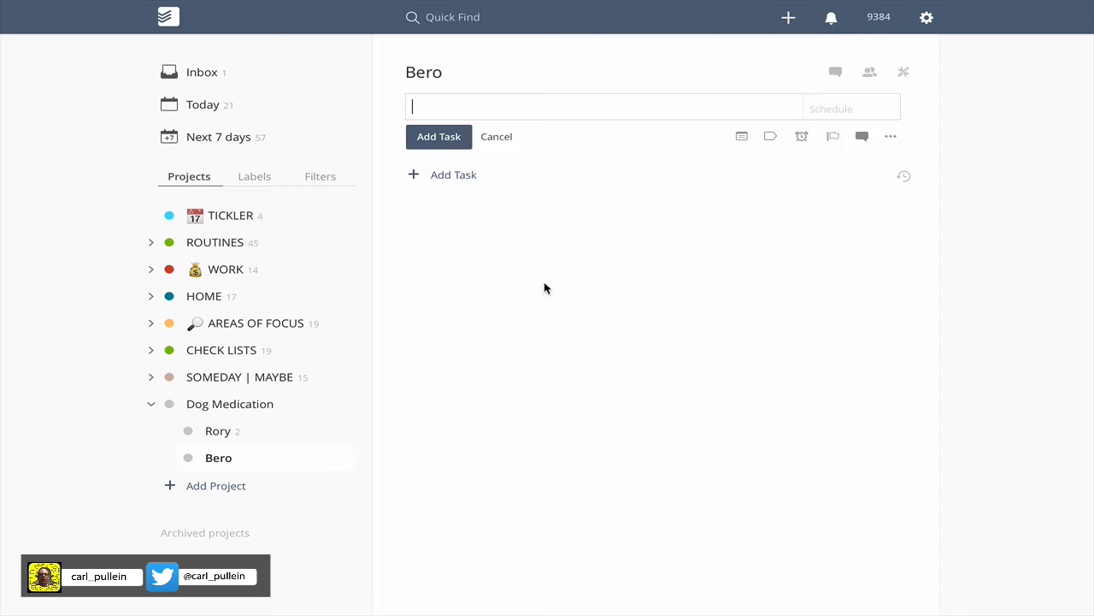
text(Give Bero his medication)
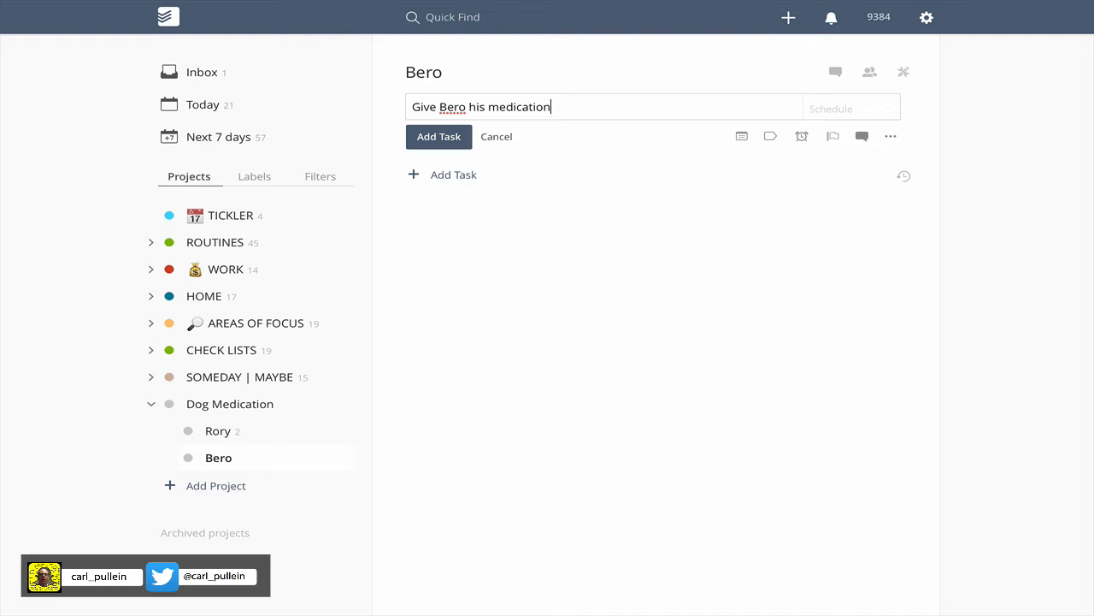
text( @home)
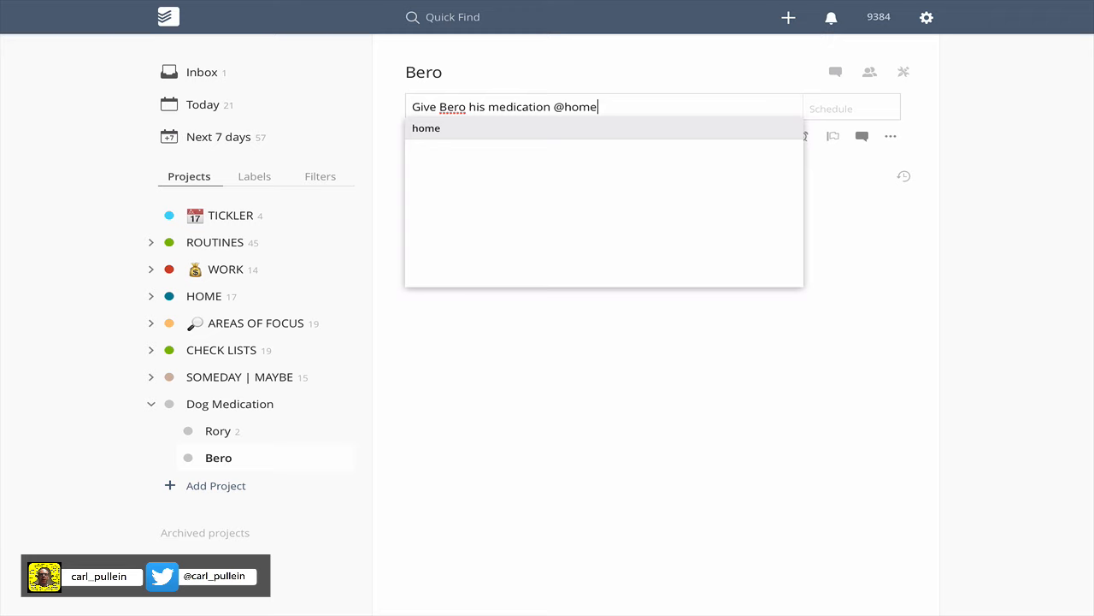
key(Return)
key(Tab)
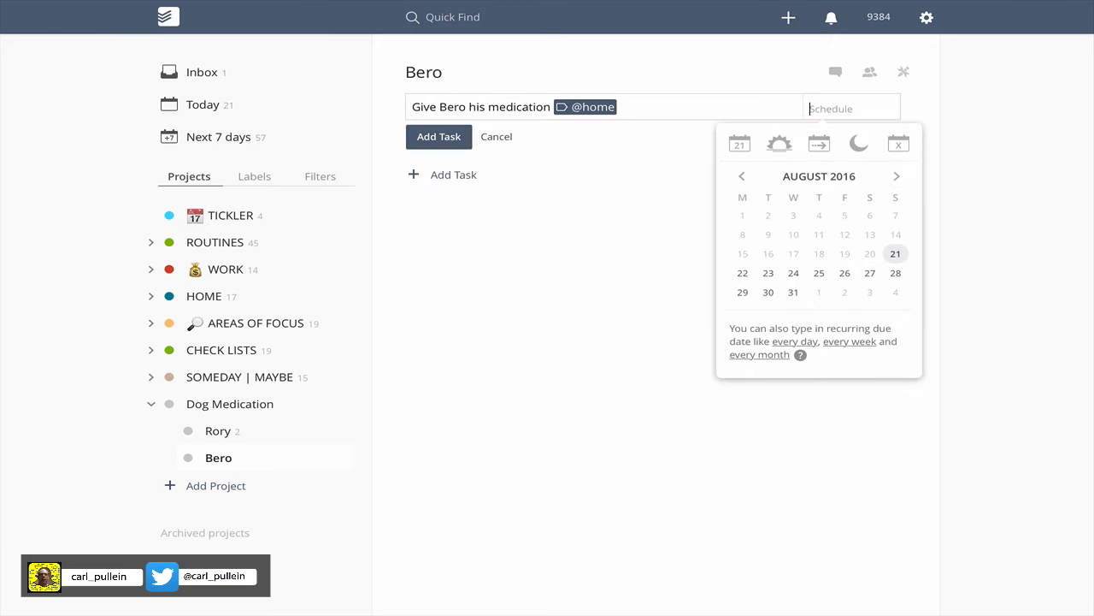
text(Ev day)
key(Return)
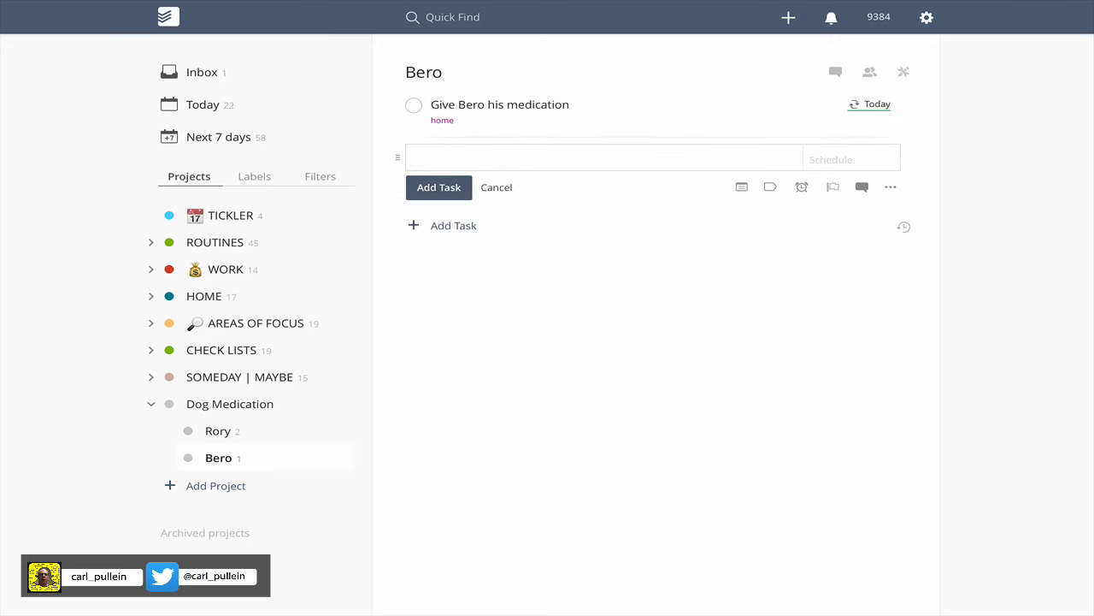
click(499, 189)
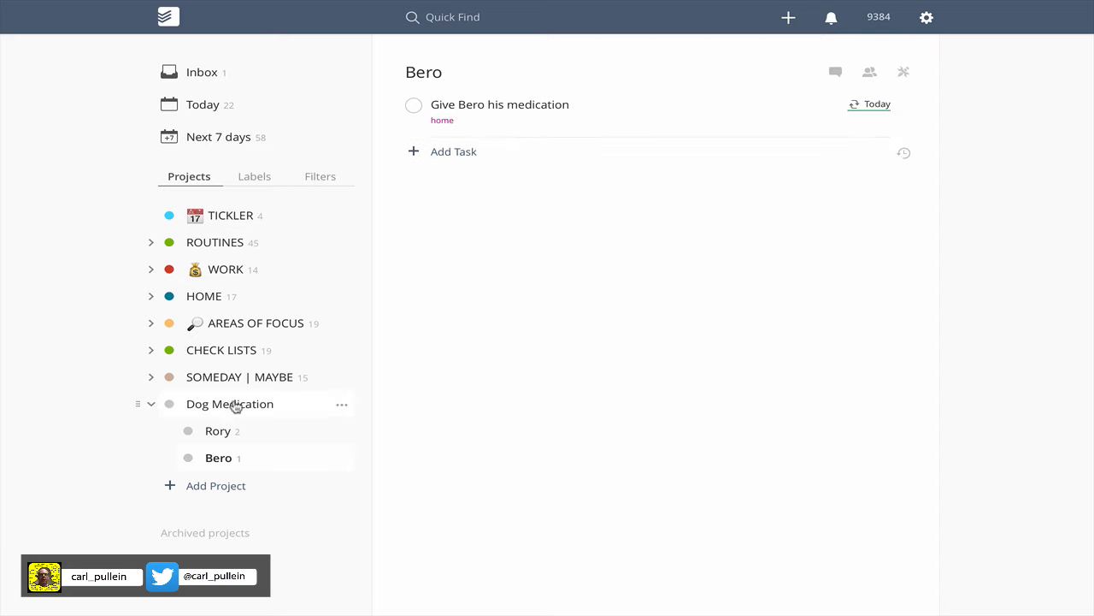
Show the whole Dog Medication project and look at its project comments.
click(264, 404)
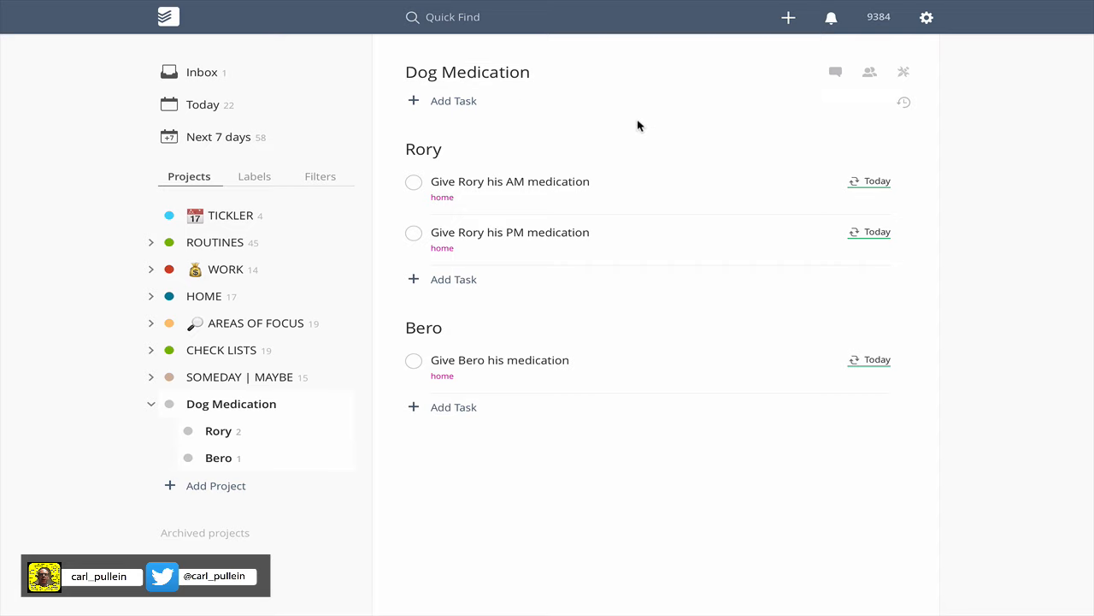
click(837, 75)
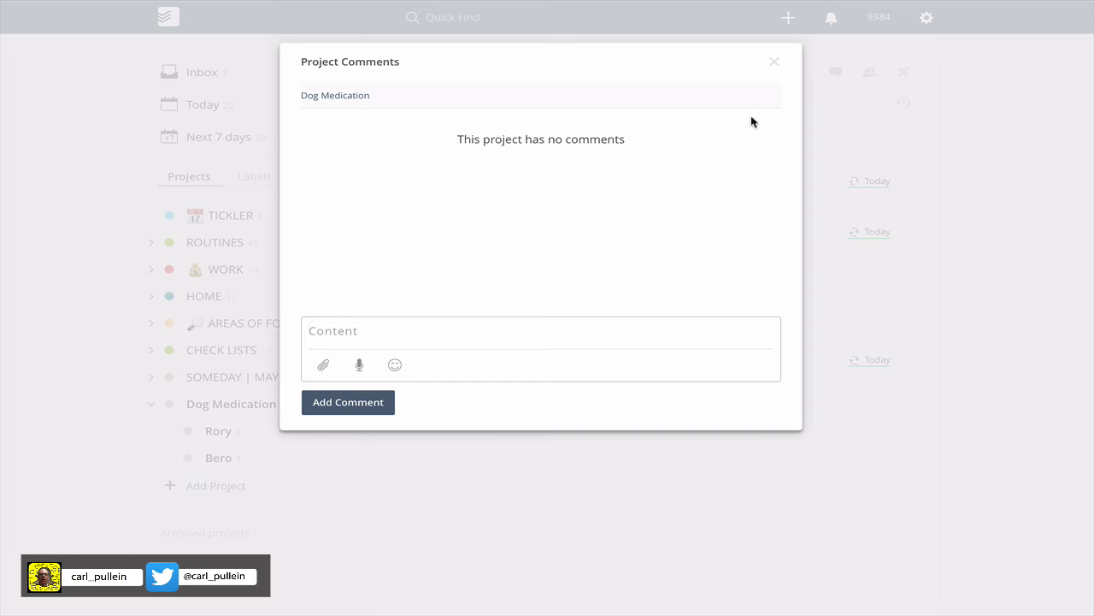
click(772, 67)
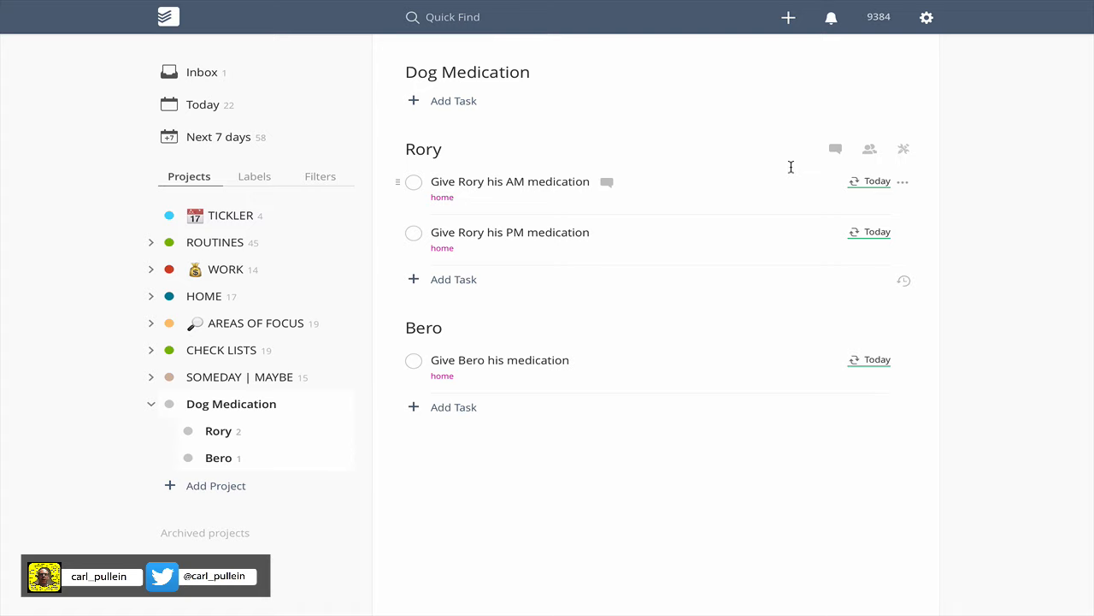
Set Rory's AM medication task to Priority 2 and his PM medication task to Priority 4.
click(907, 184)
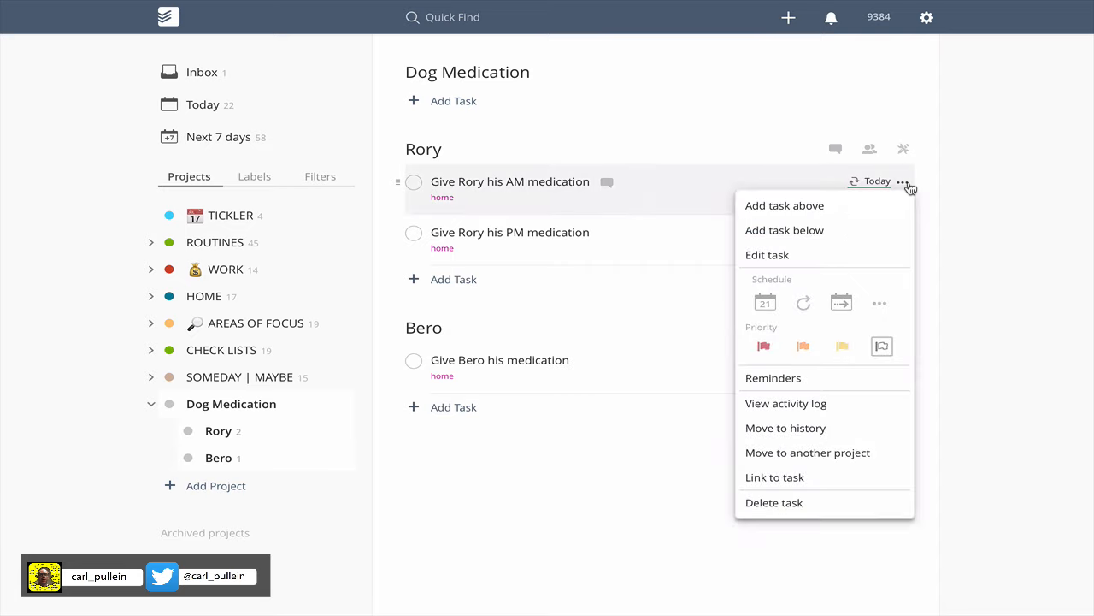
click(803, 347)
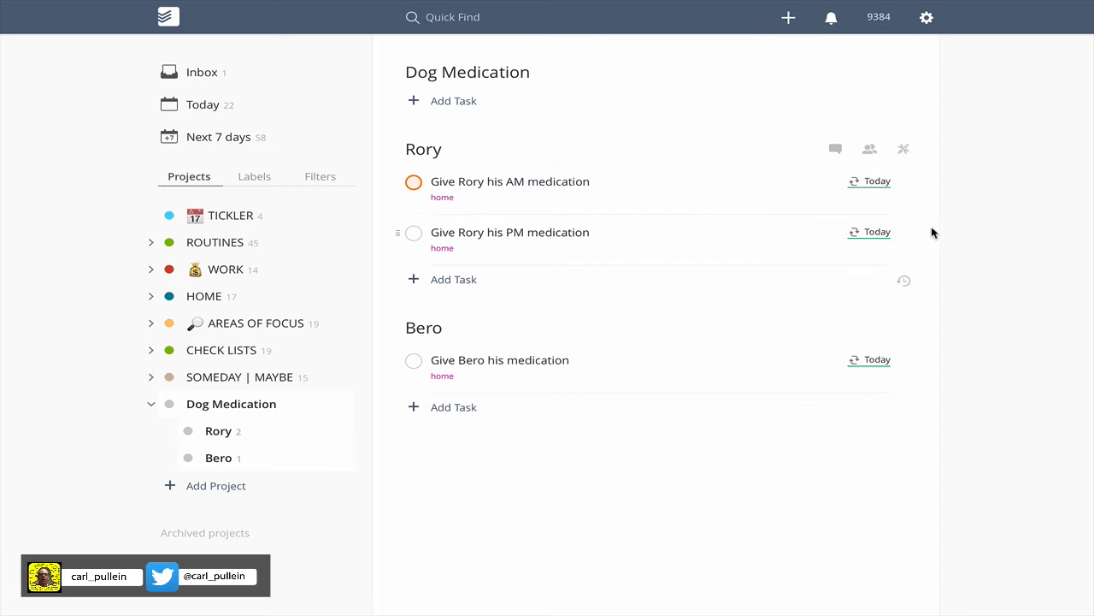
mouse_move(905, 237)
click(902, 235)
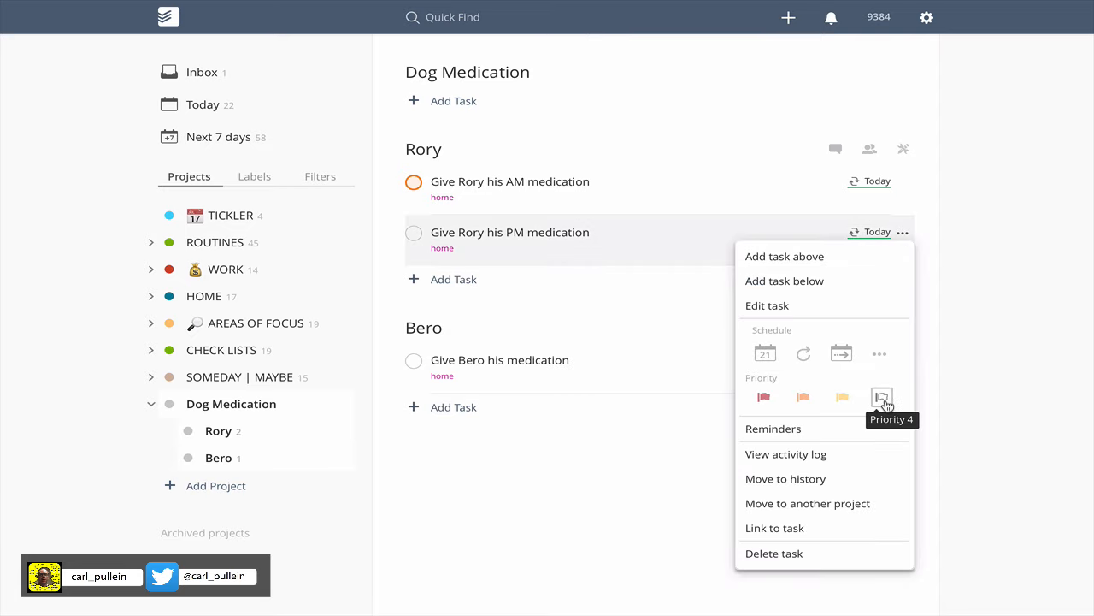
click(882, 399)
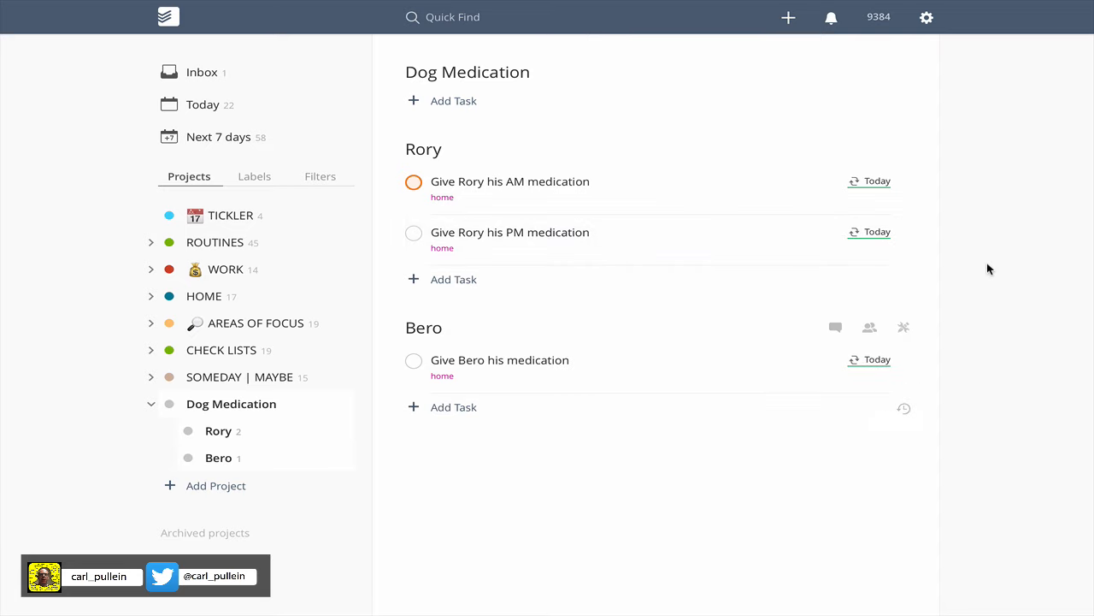
Set the "Give Bero his medication" task to Priority 2.
click(904, 329)
click(904, 330)
click(903, 360)
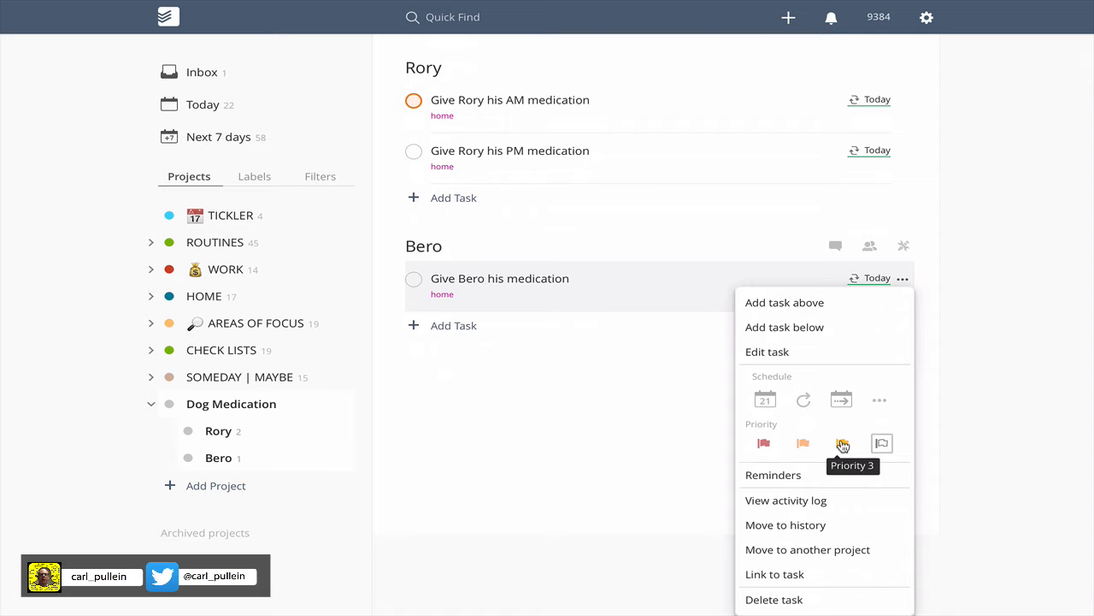
click(802, 443)
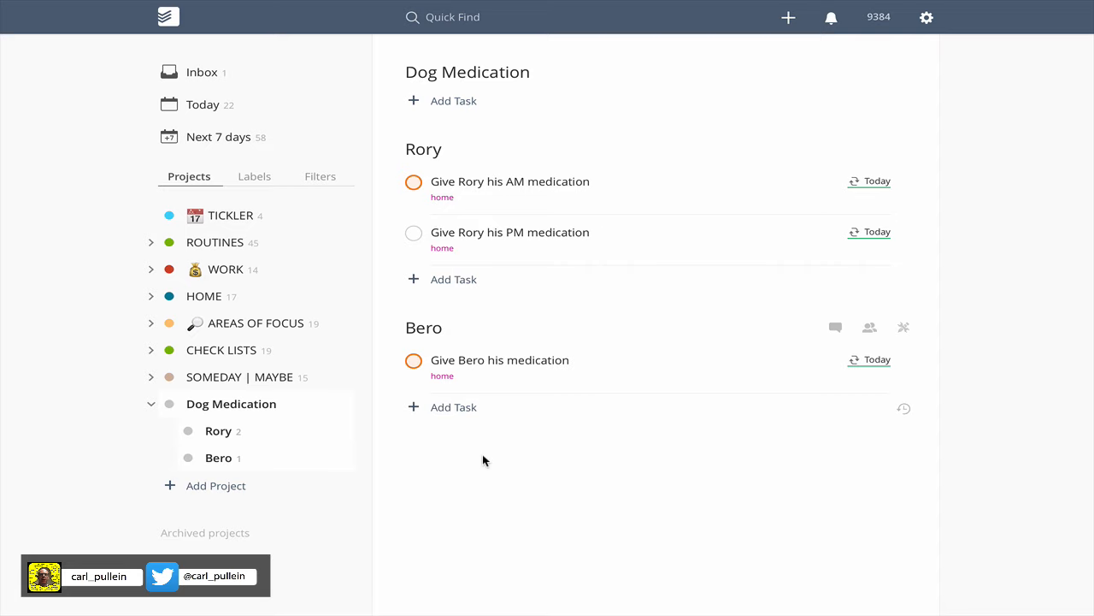
Check which of today's tasks the AM Tasks and PM Tasks filters list, including the dog medication tasks.
click(331, 182)
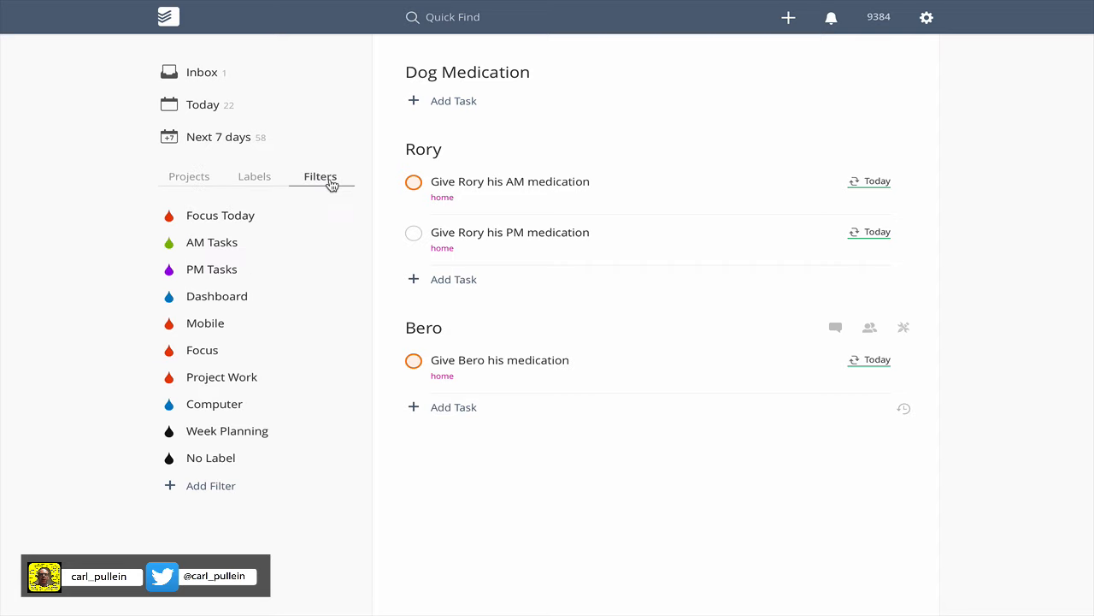
click(226, 244)
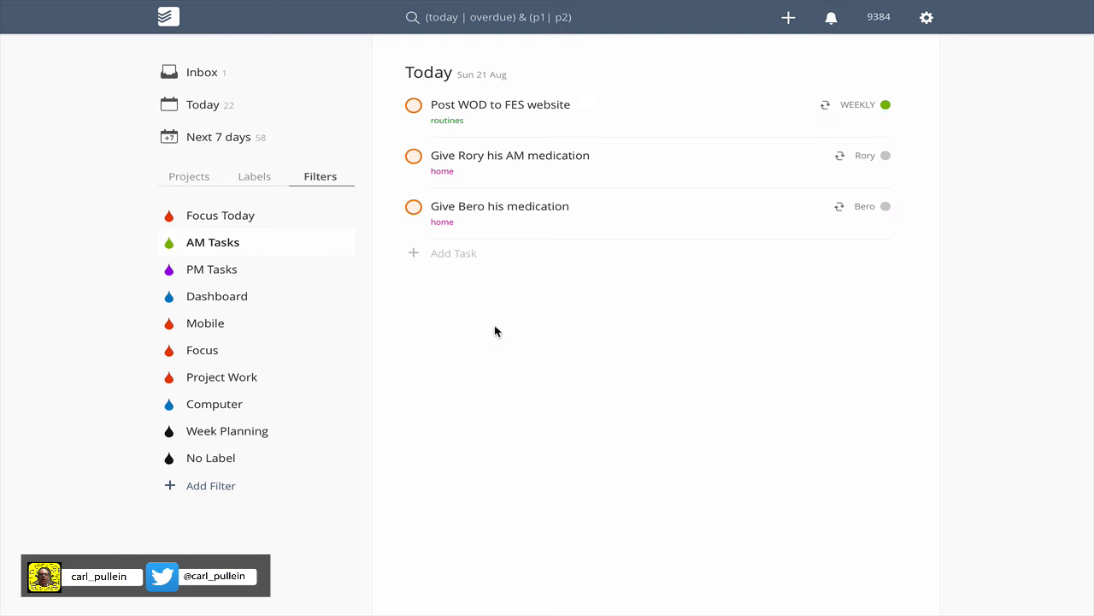
click(214, 270)
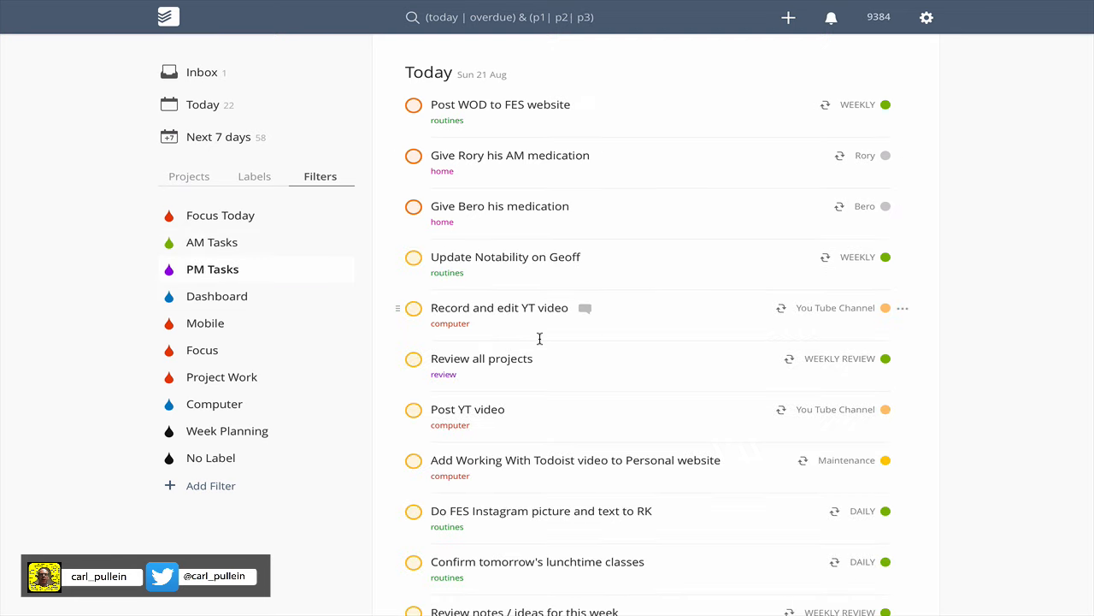
scroll(539, 338, down, 3)
scroll(539, 338, up, 2)
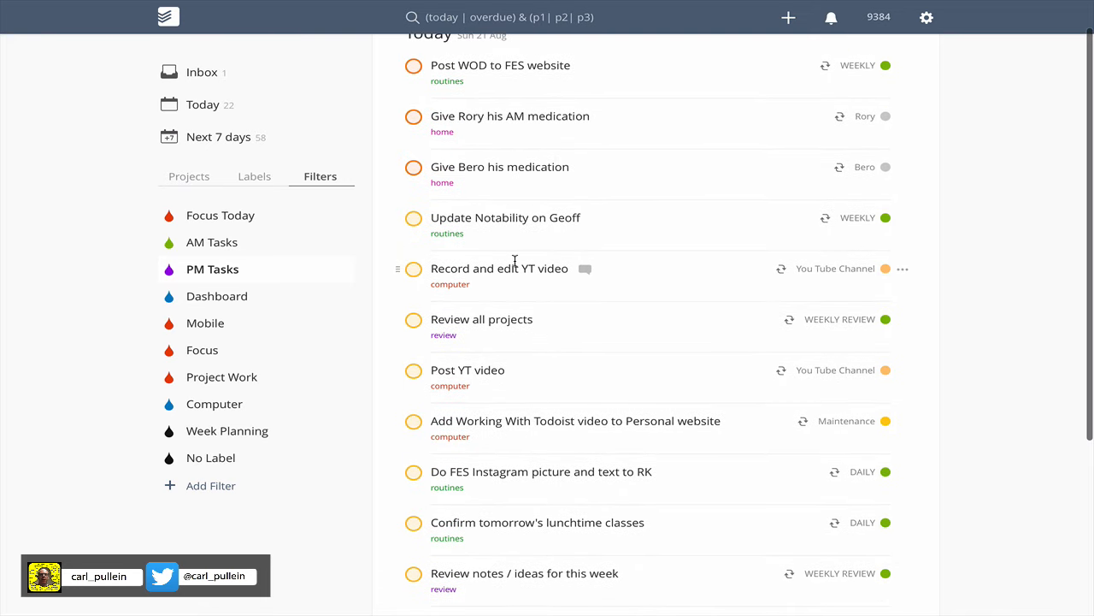
Look through the rest of the PM Tasks filter list for Rory's PM medication task.
scroll(516, 261, down, 4)
scroll(516, 262, down, 1)
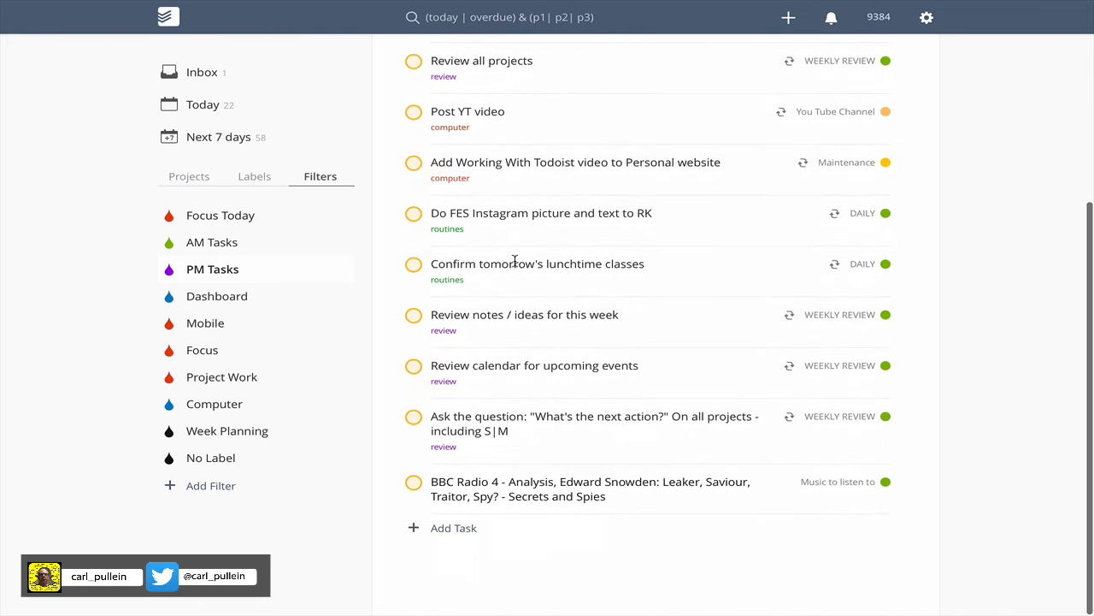
click(515, 261)
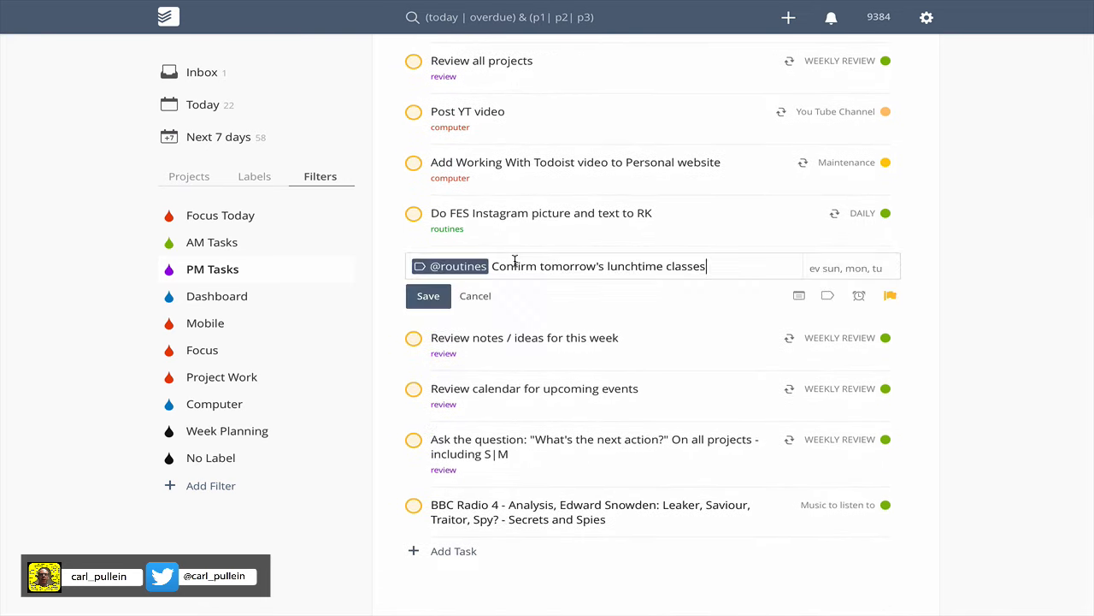
click(481, 301)
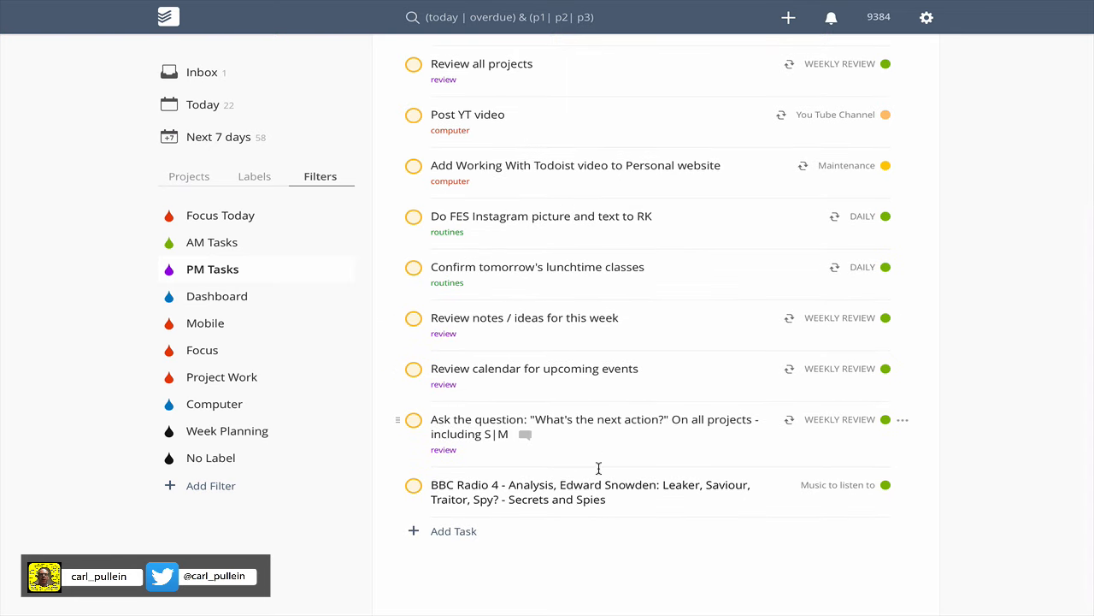
scroll(589, 550, up, 1)
scroll(587, 550, up, 1)
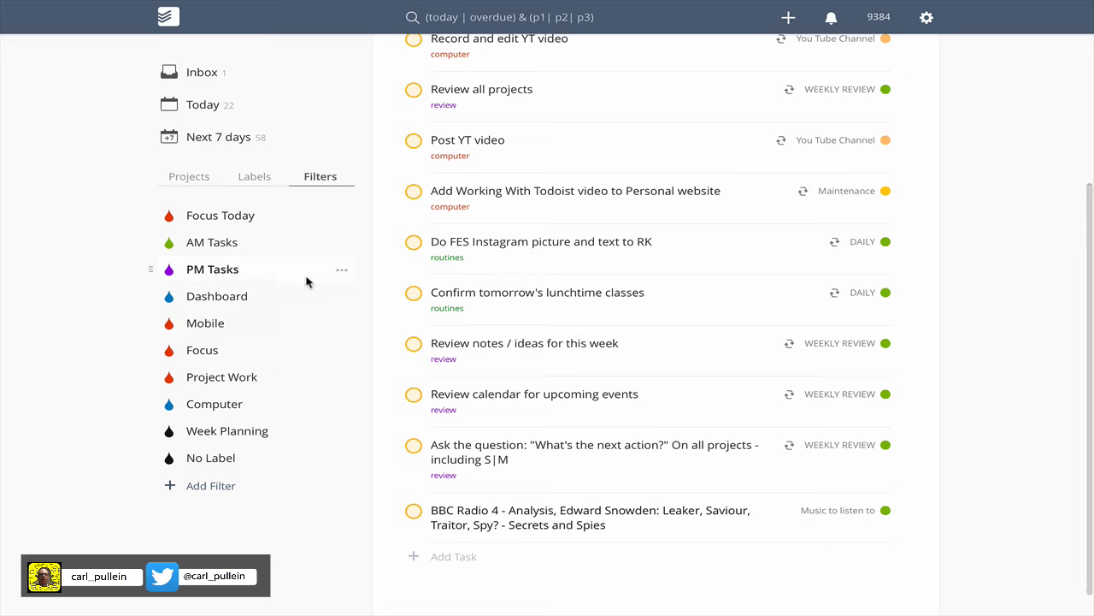
Set the "Give Rory his PM medication" task in the Rory subproject to Priority 3.
click(195, 177)
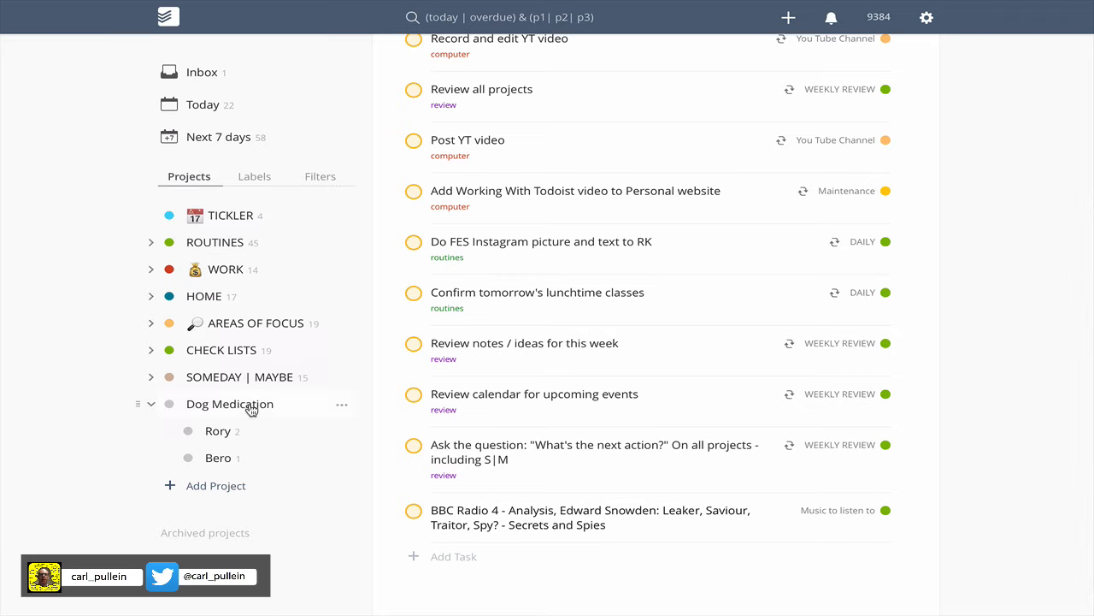
click(218, 431)
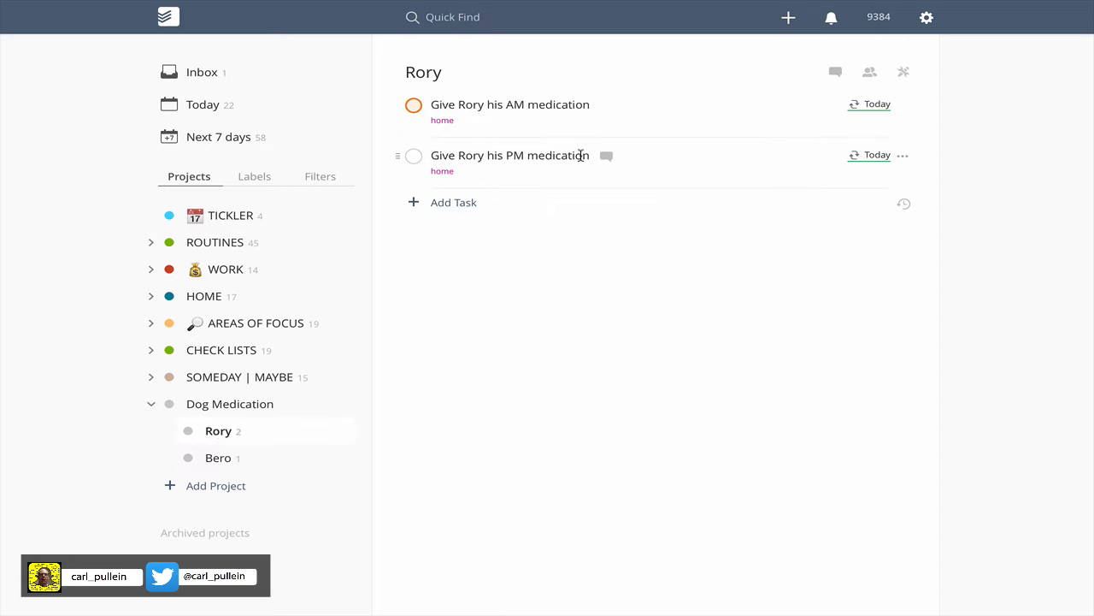
click(903, 159)
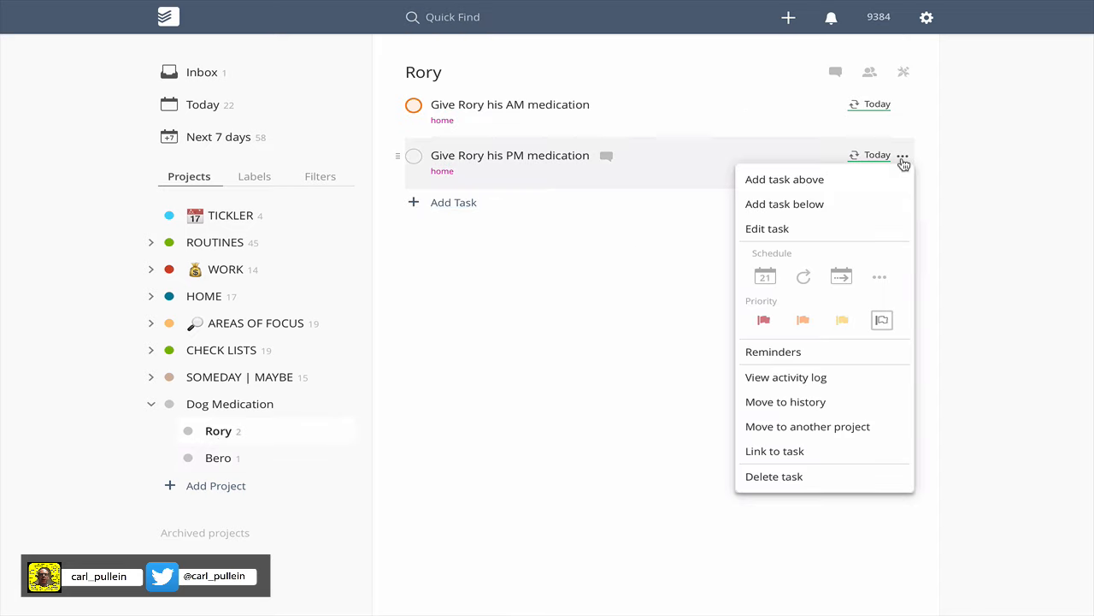
click(841, 322)
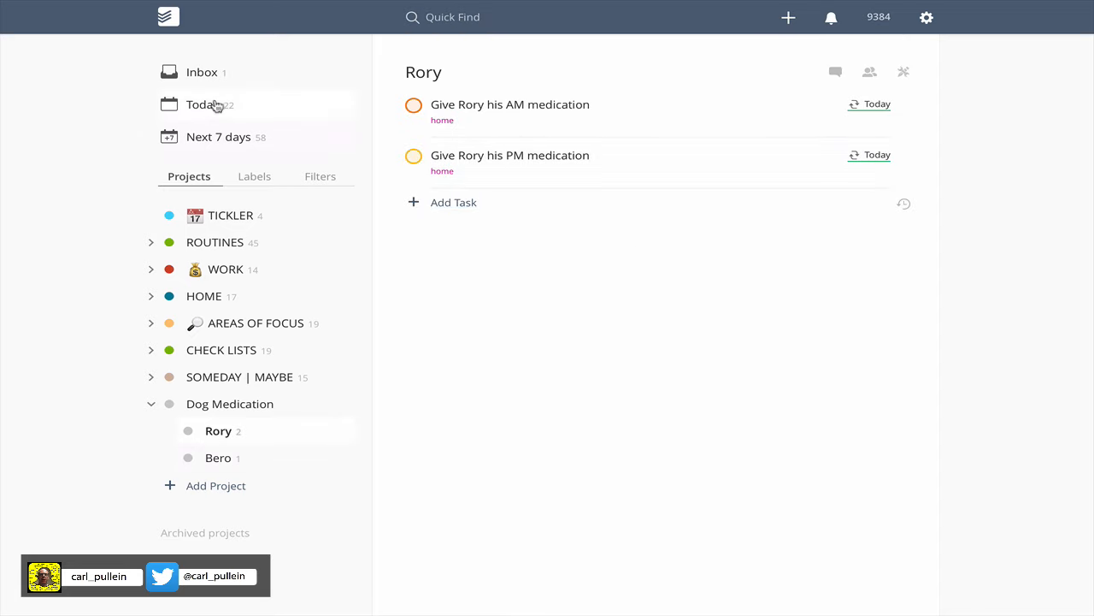
Check the PM Tasks filter for Rory's PM medication task.
click(320, 180)
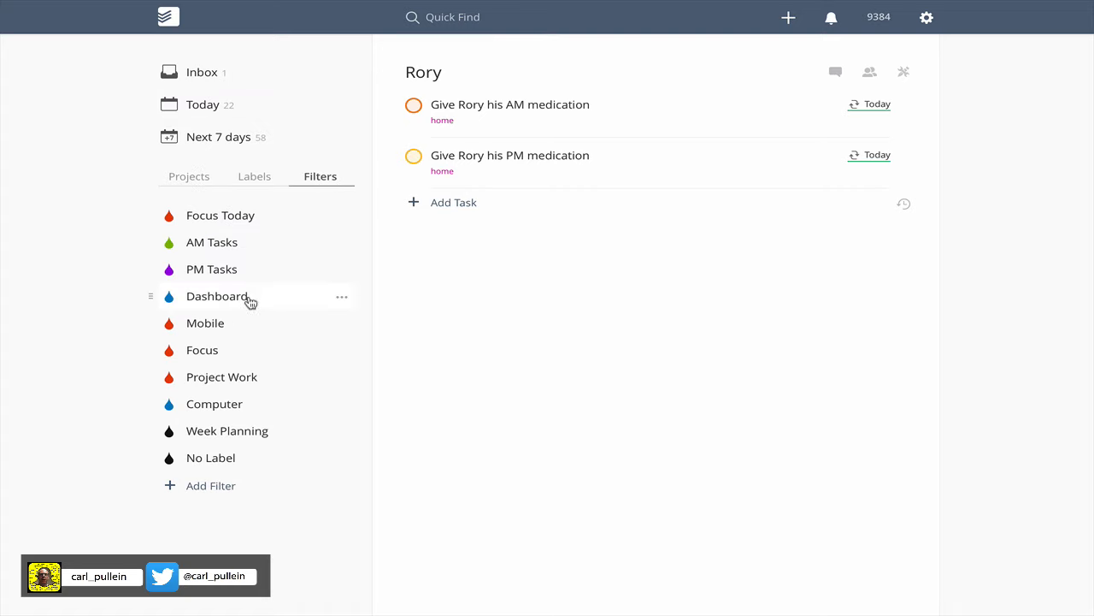
click(207, 269)
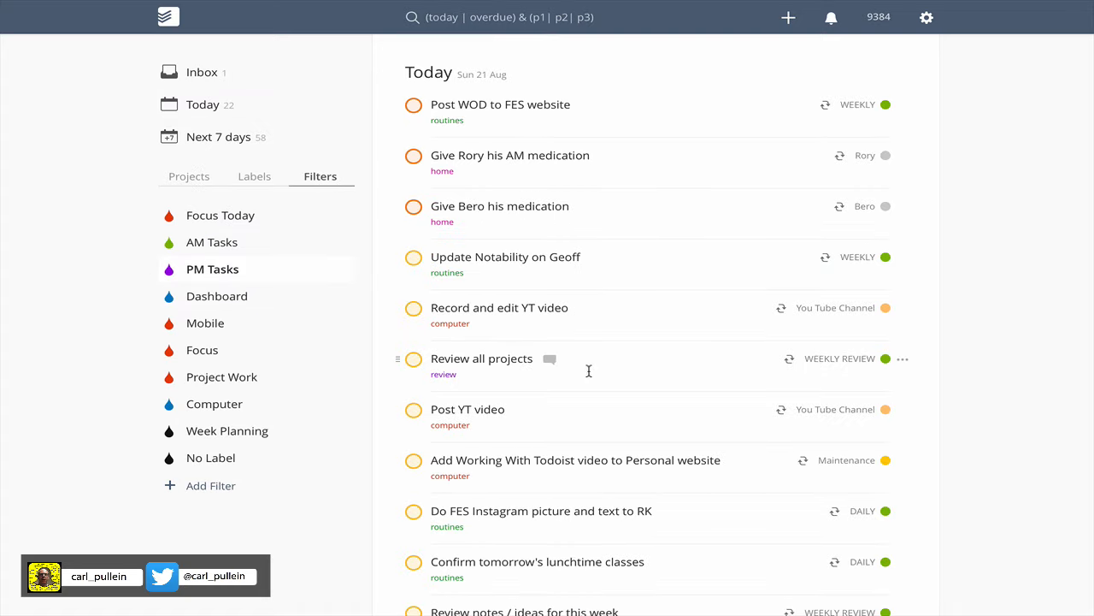
scroll(631, 380, down, 2)
scroll(631, 379, down, 5)
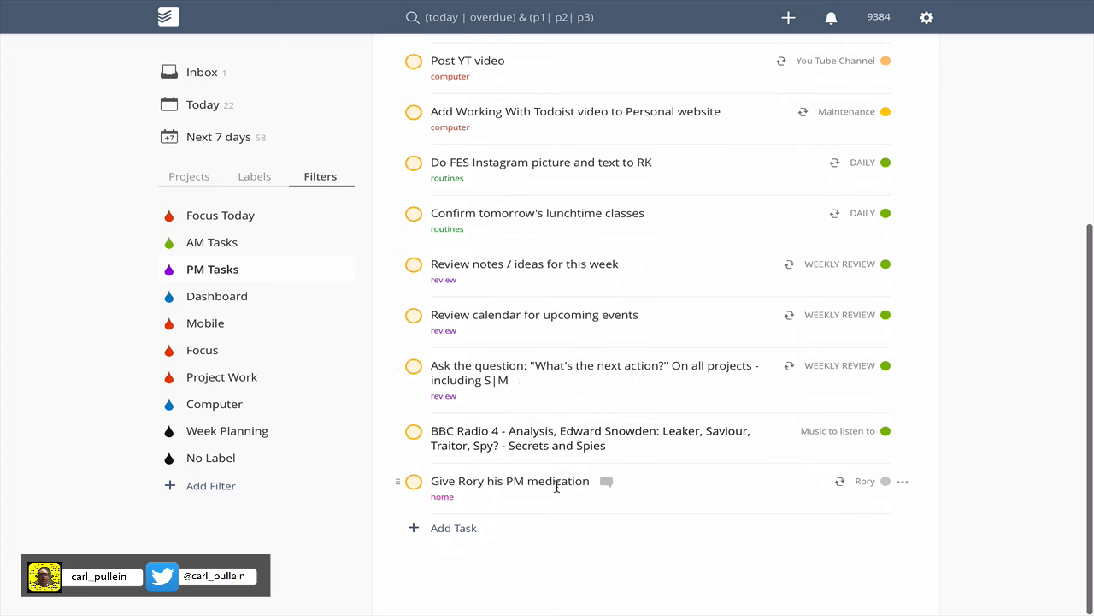
scroll(557, 485, up, 8)
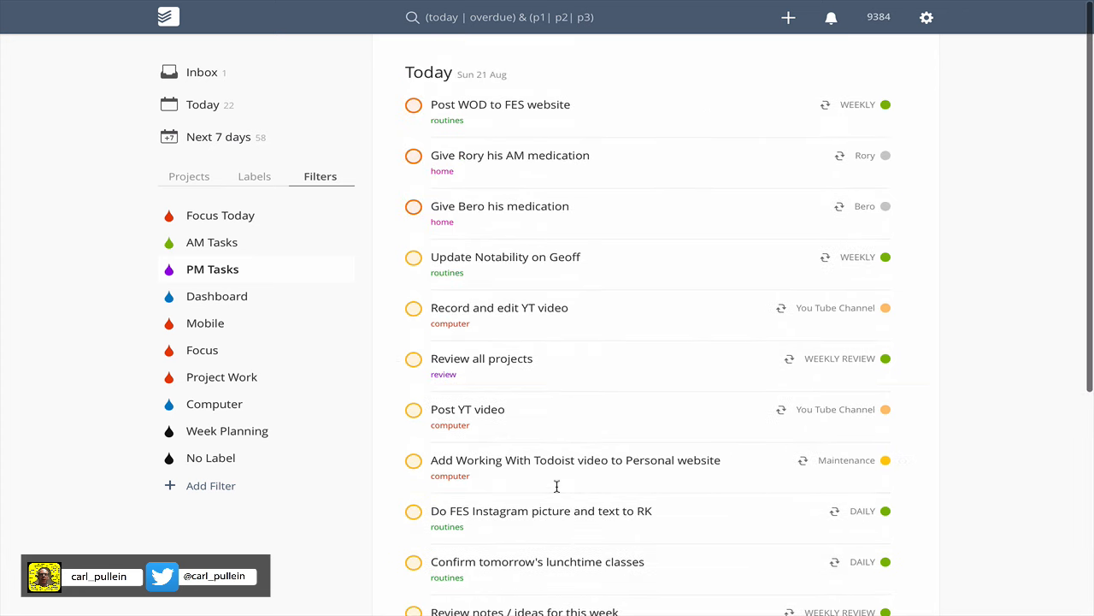
Review all of today's tasks and examine where the dog medication tasks sit in the priority order.
click(191, 183)
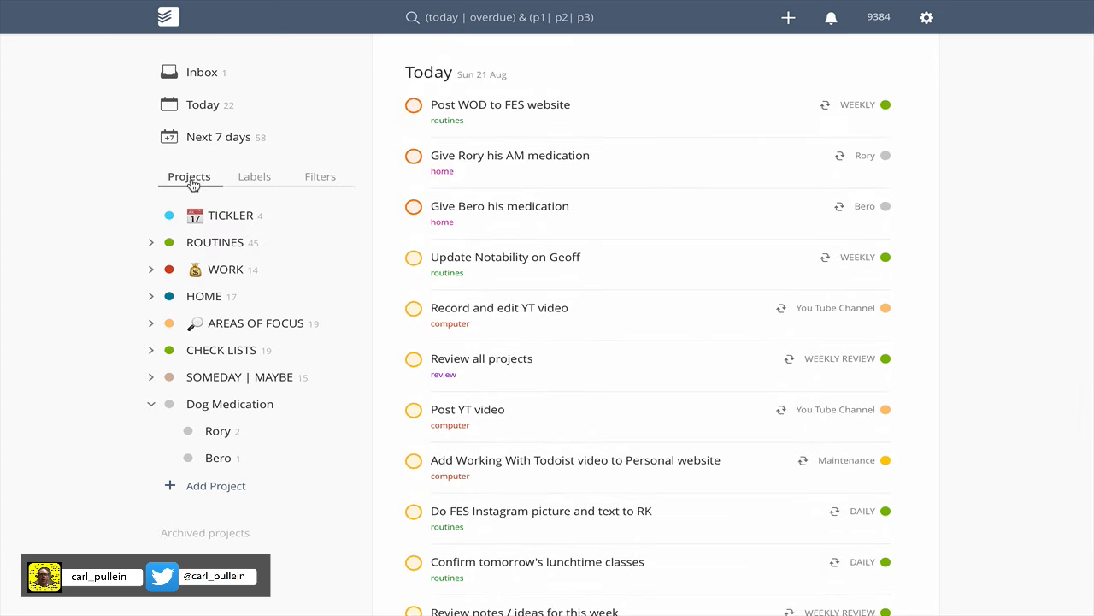
click(209, 109)
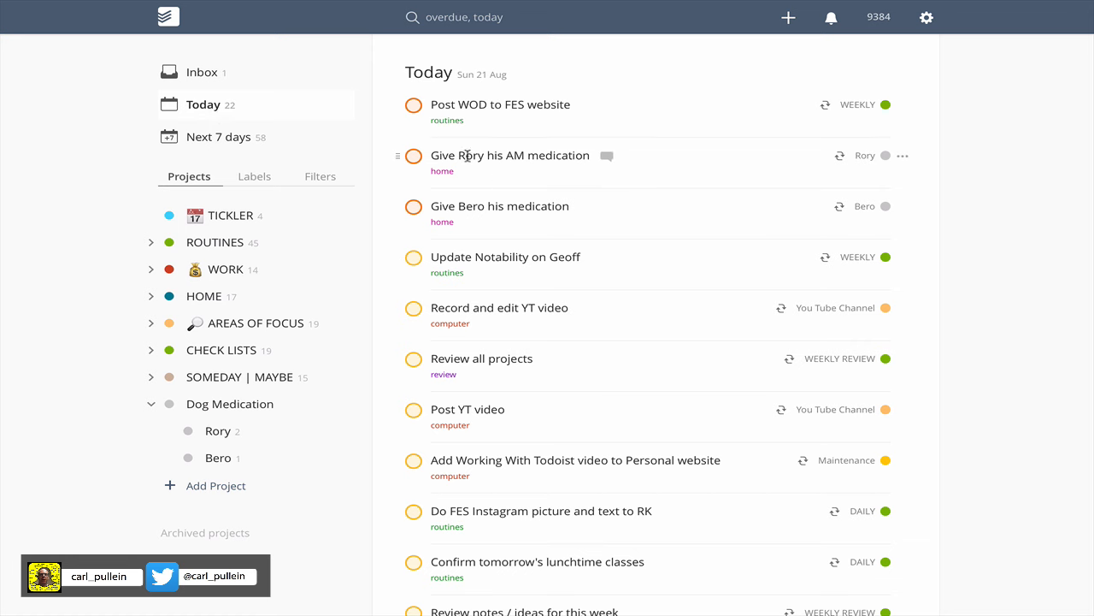
scroll(547, 318, down, 10)
scroll(547, 319, up, 10)
scroll(545, 390, down, 3)
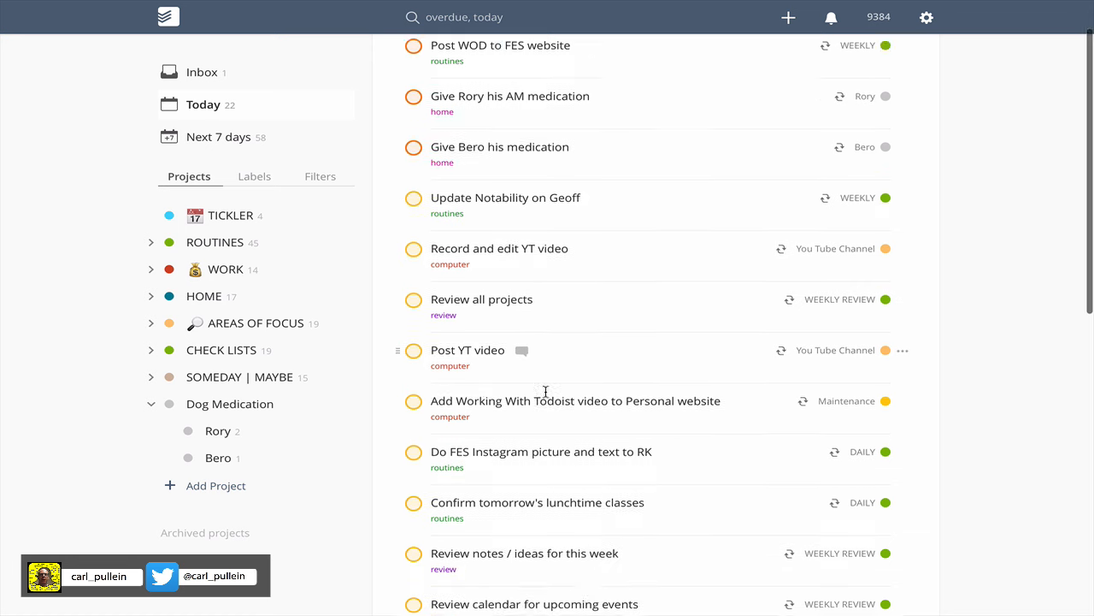
scroll(544, 390, up, 3)
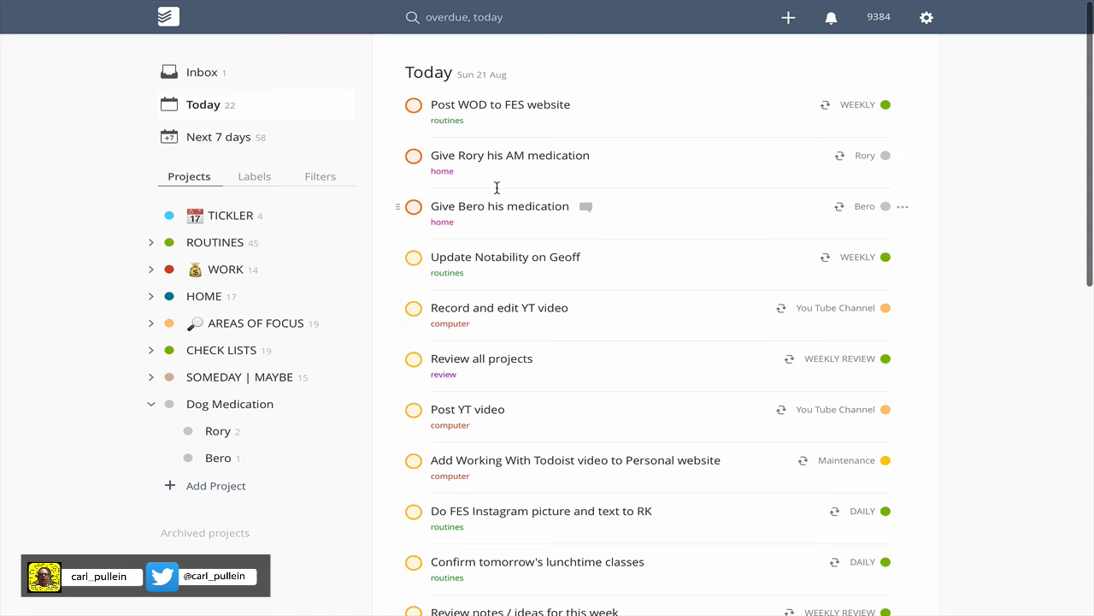
scroll(504, 304, down, 2)
scroll(504, 303, down, 5)
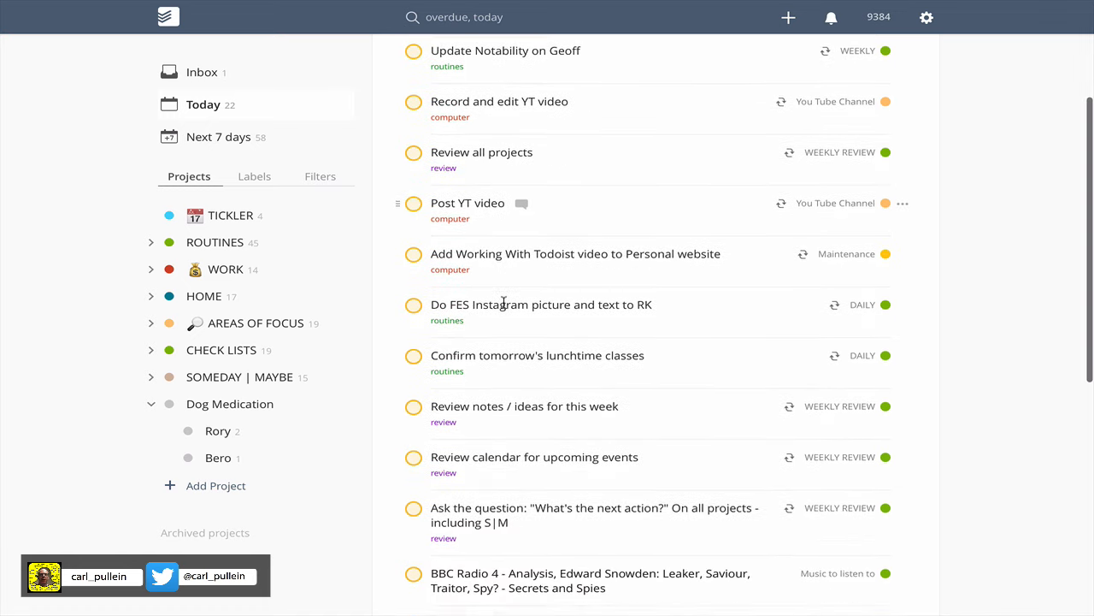
scroll(503, 302, down, 10)
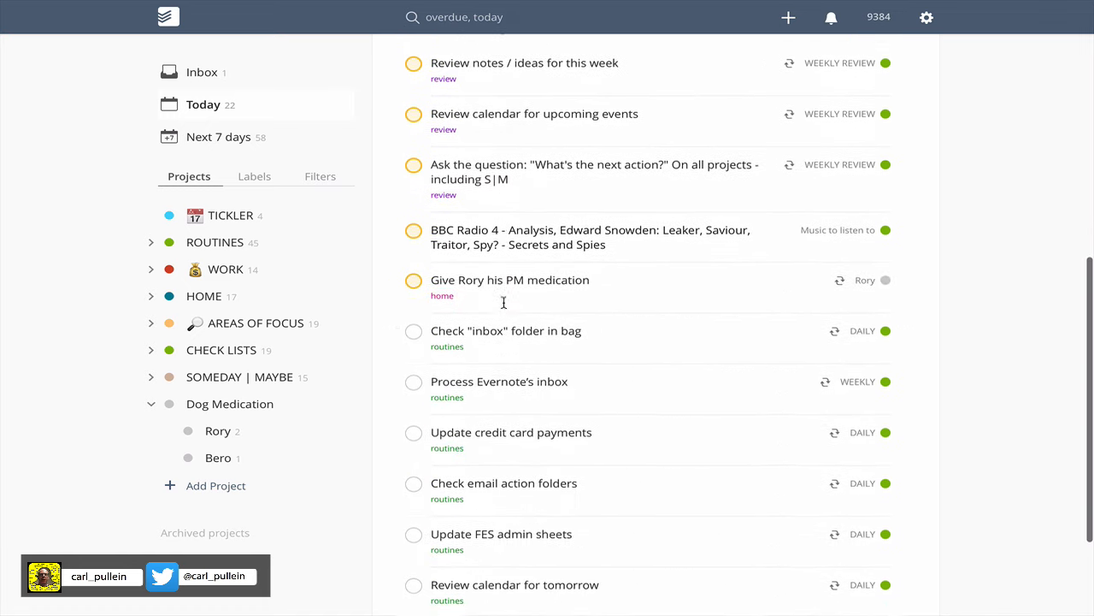
scroll(507, 472, up, 15)
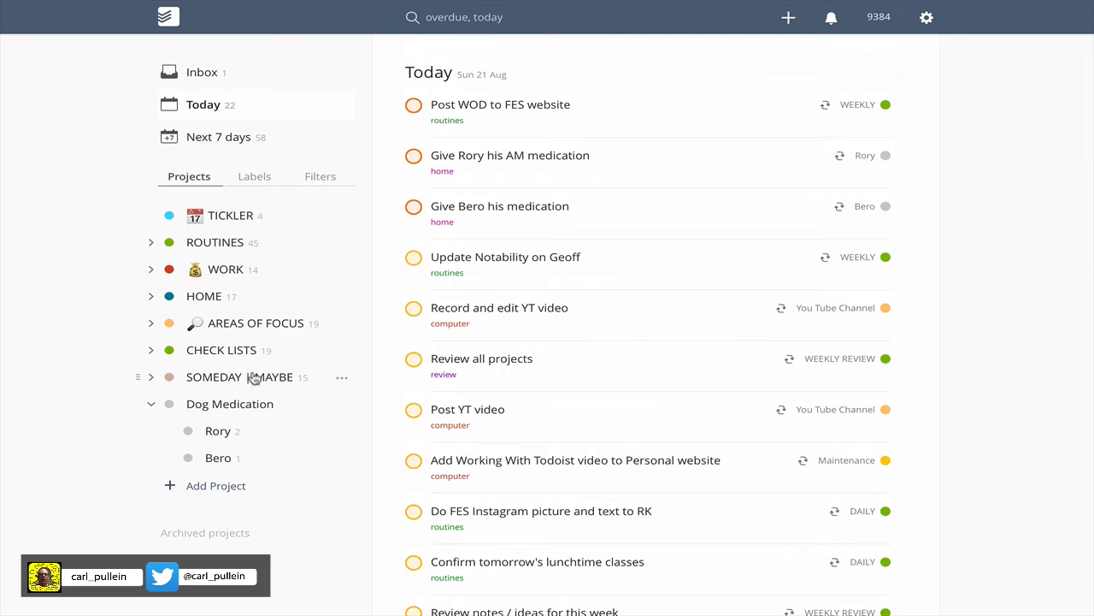
Collapse the Dog Medication subprojects and, in the whole project's view, set Rory's AM medication task to recur "ev day for 3 weeks".
click(151, 405)
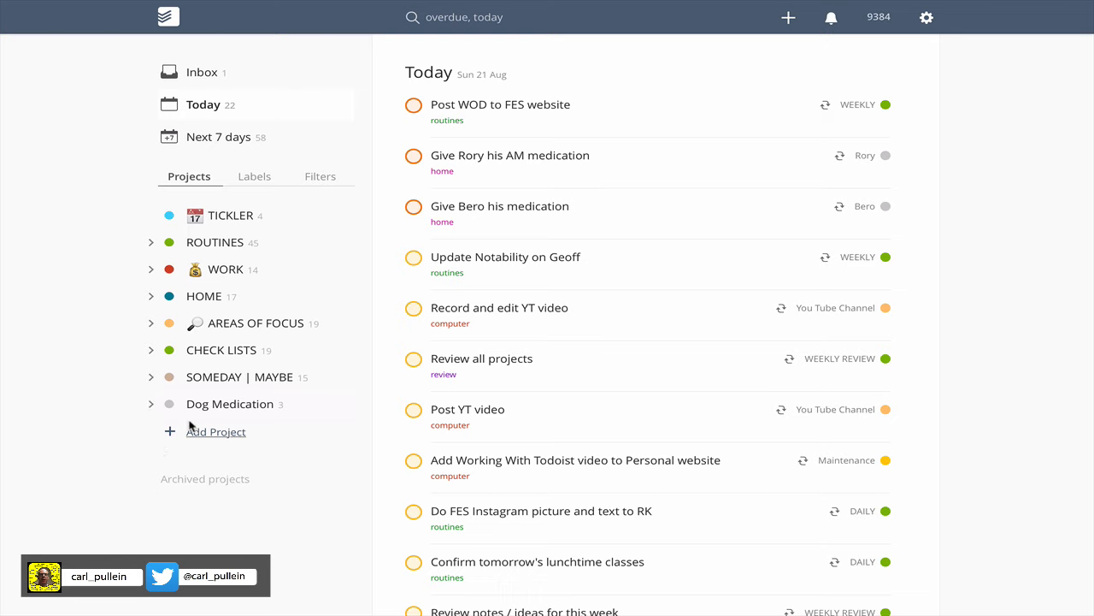
click(236, 405)
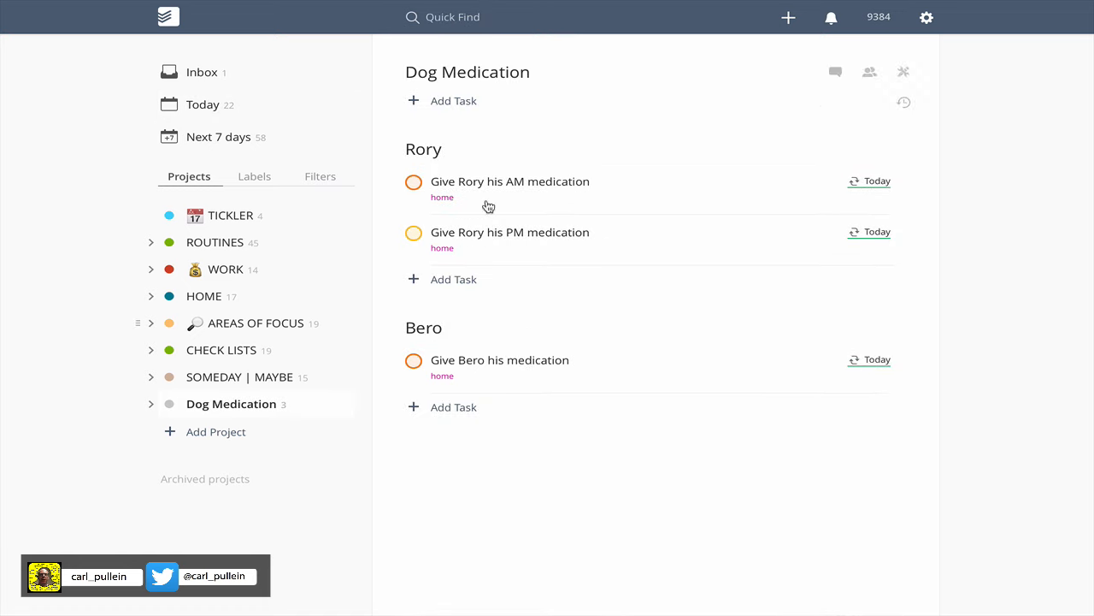
click(527, 175)
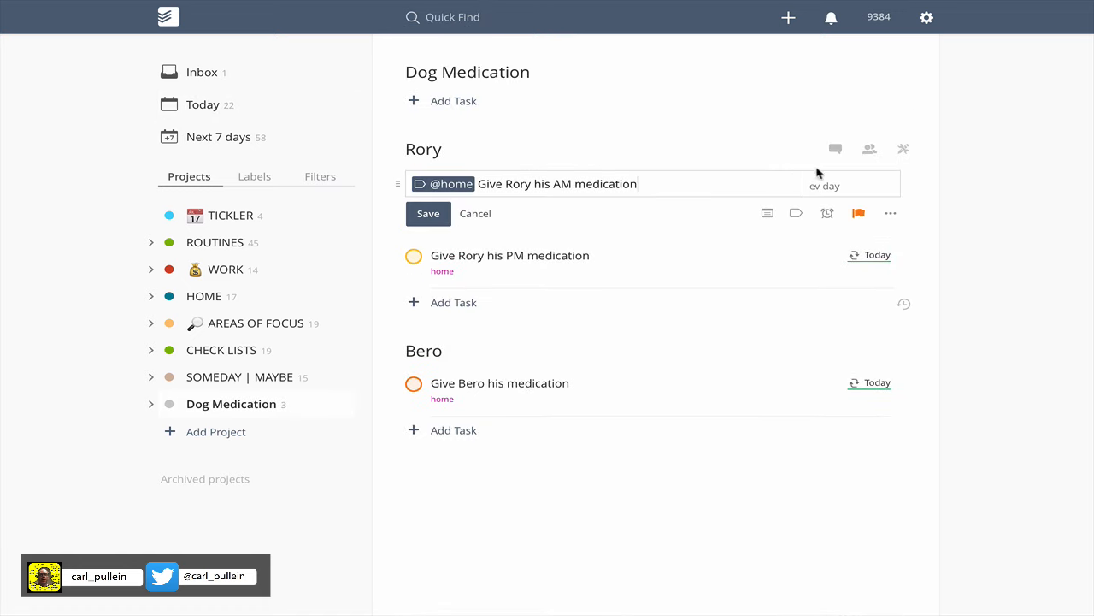
click(857, 185)
text(for )
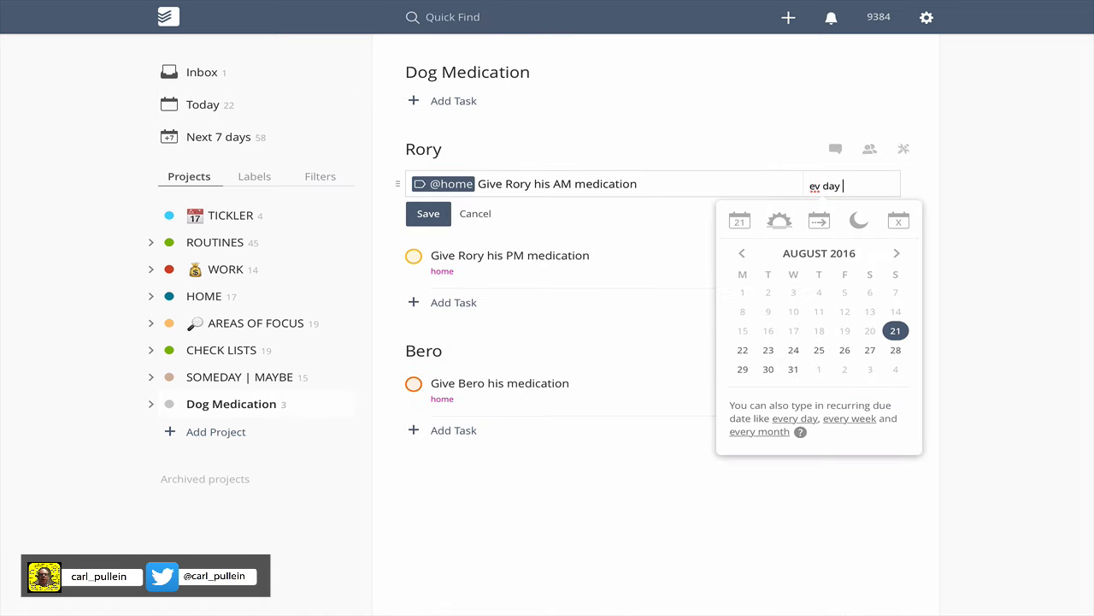
text(3 weeks)
key(Return)
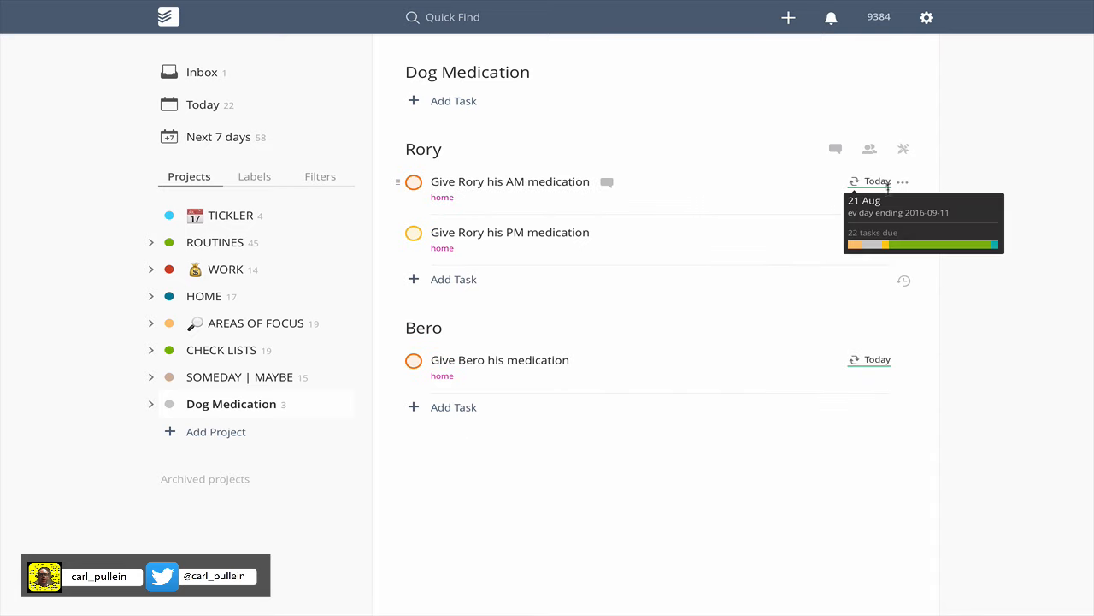
mouse_move(888, 182)
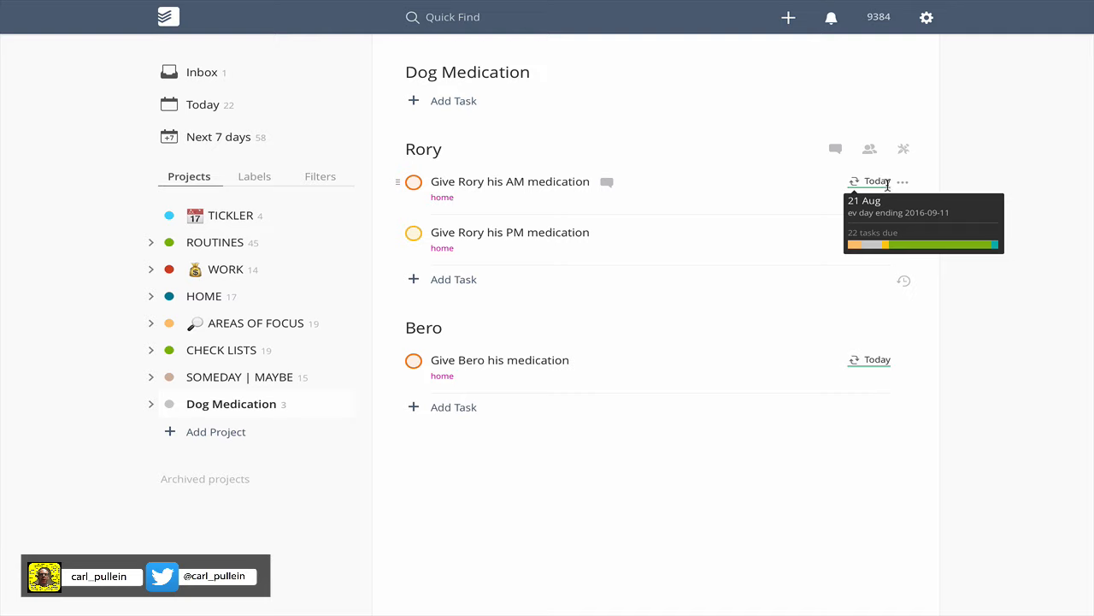